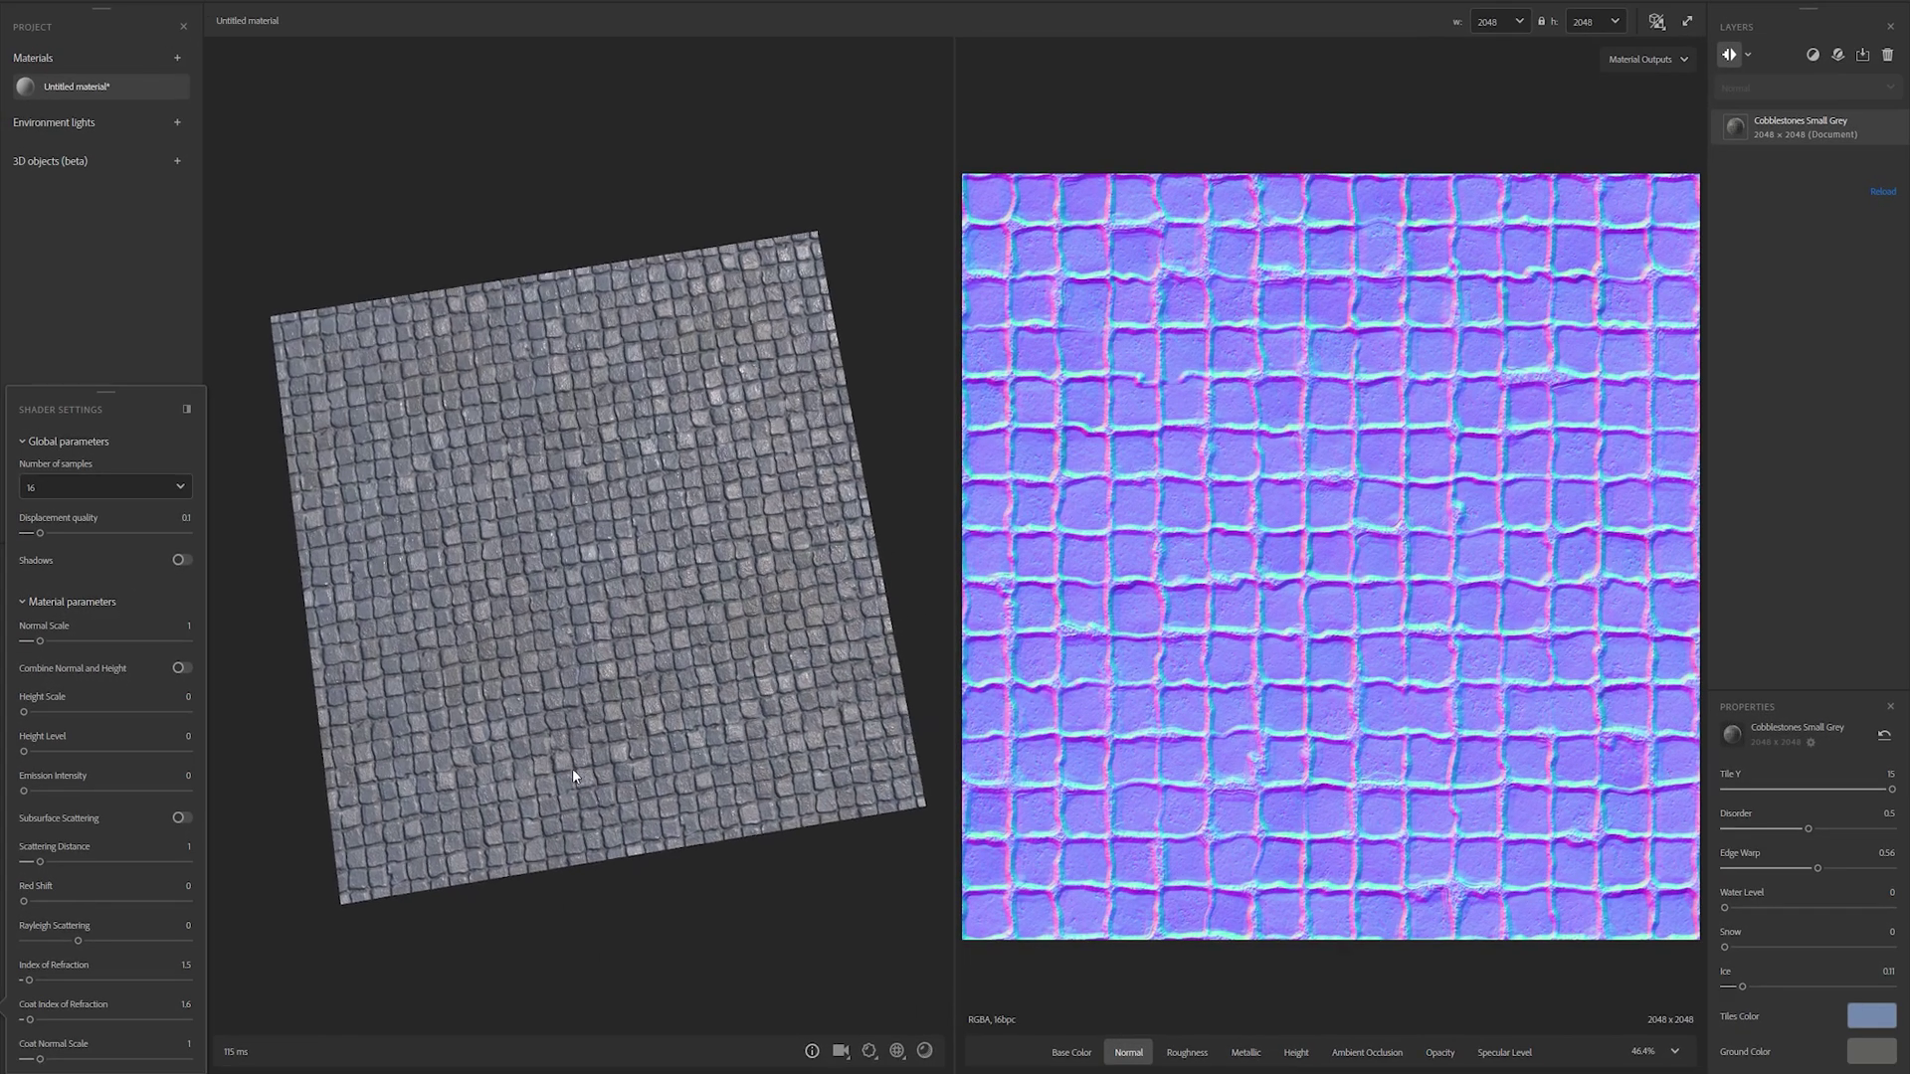
Examine the Cobblestones Small Grey material in the 3D preview and the cobbled platform in the Hammer map.
drag(571, 768, 532, 626)
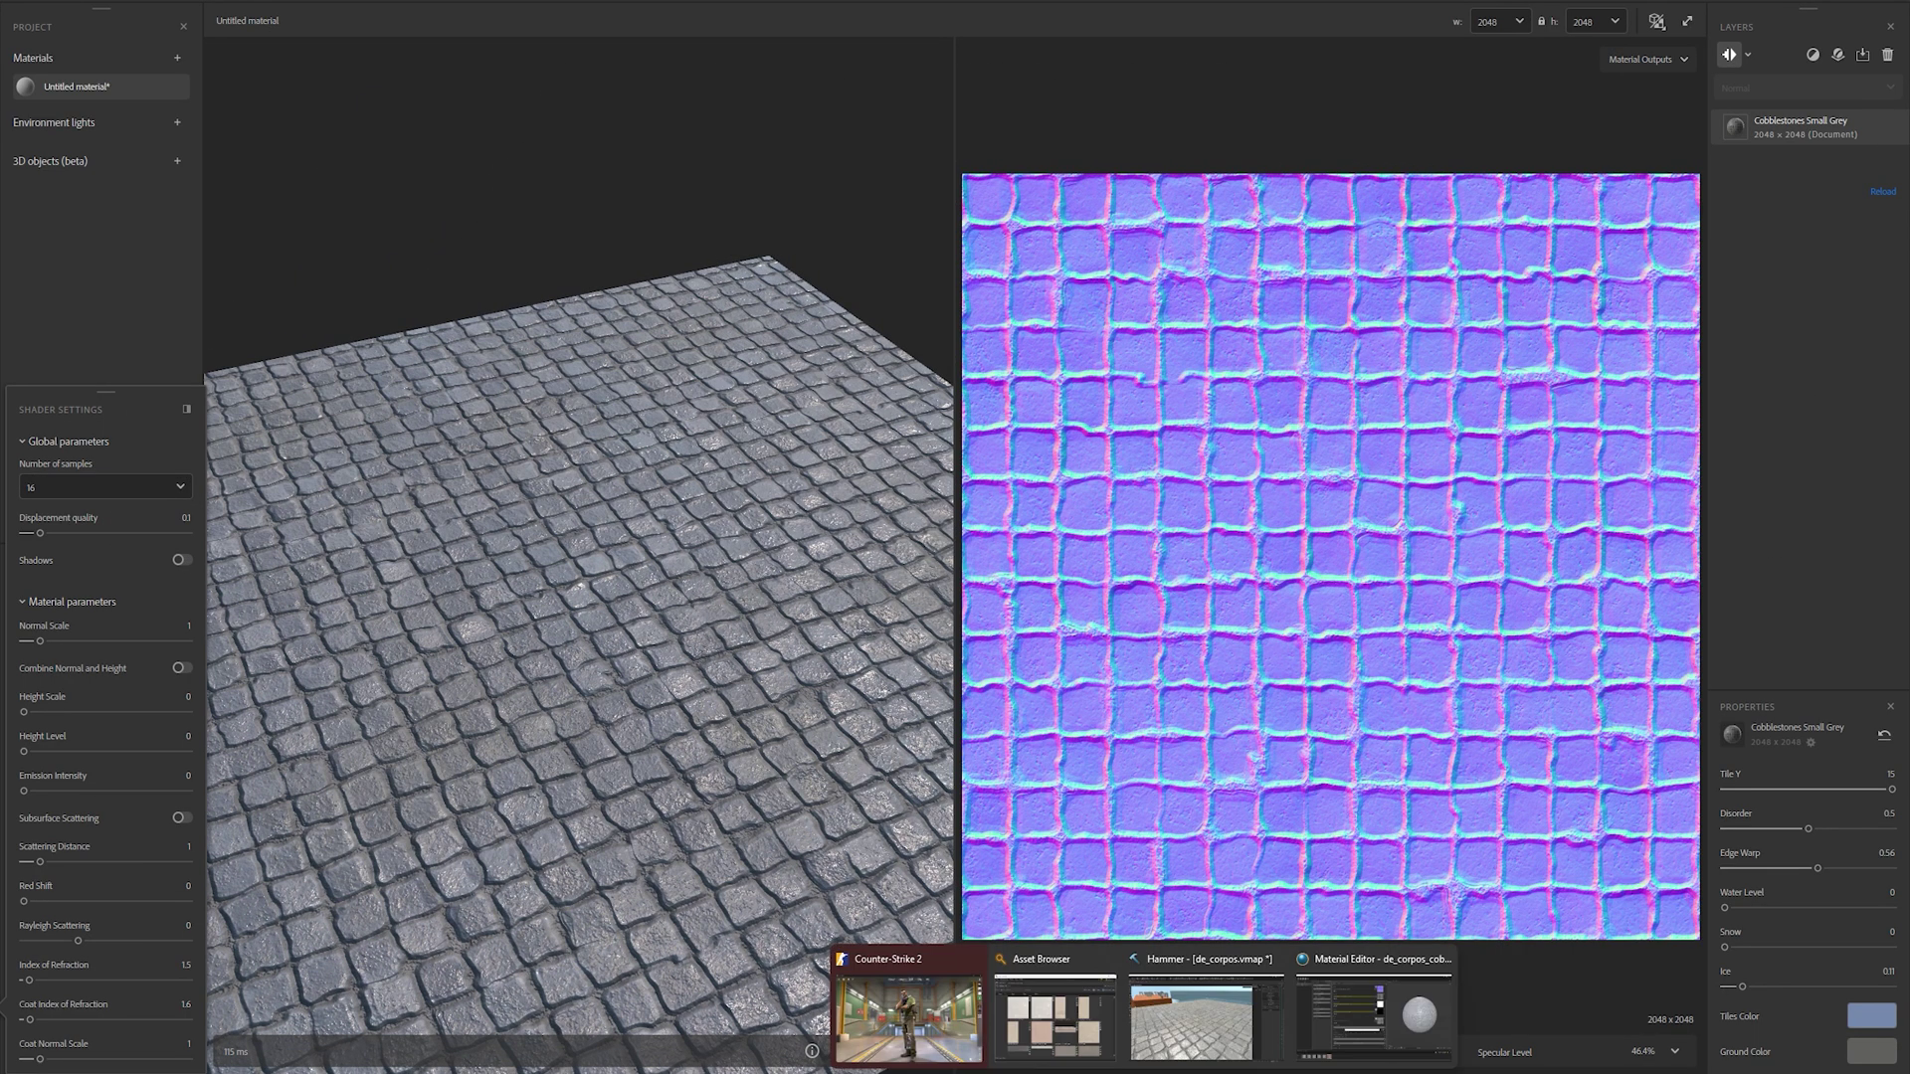
click(1205, 1009)
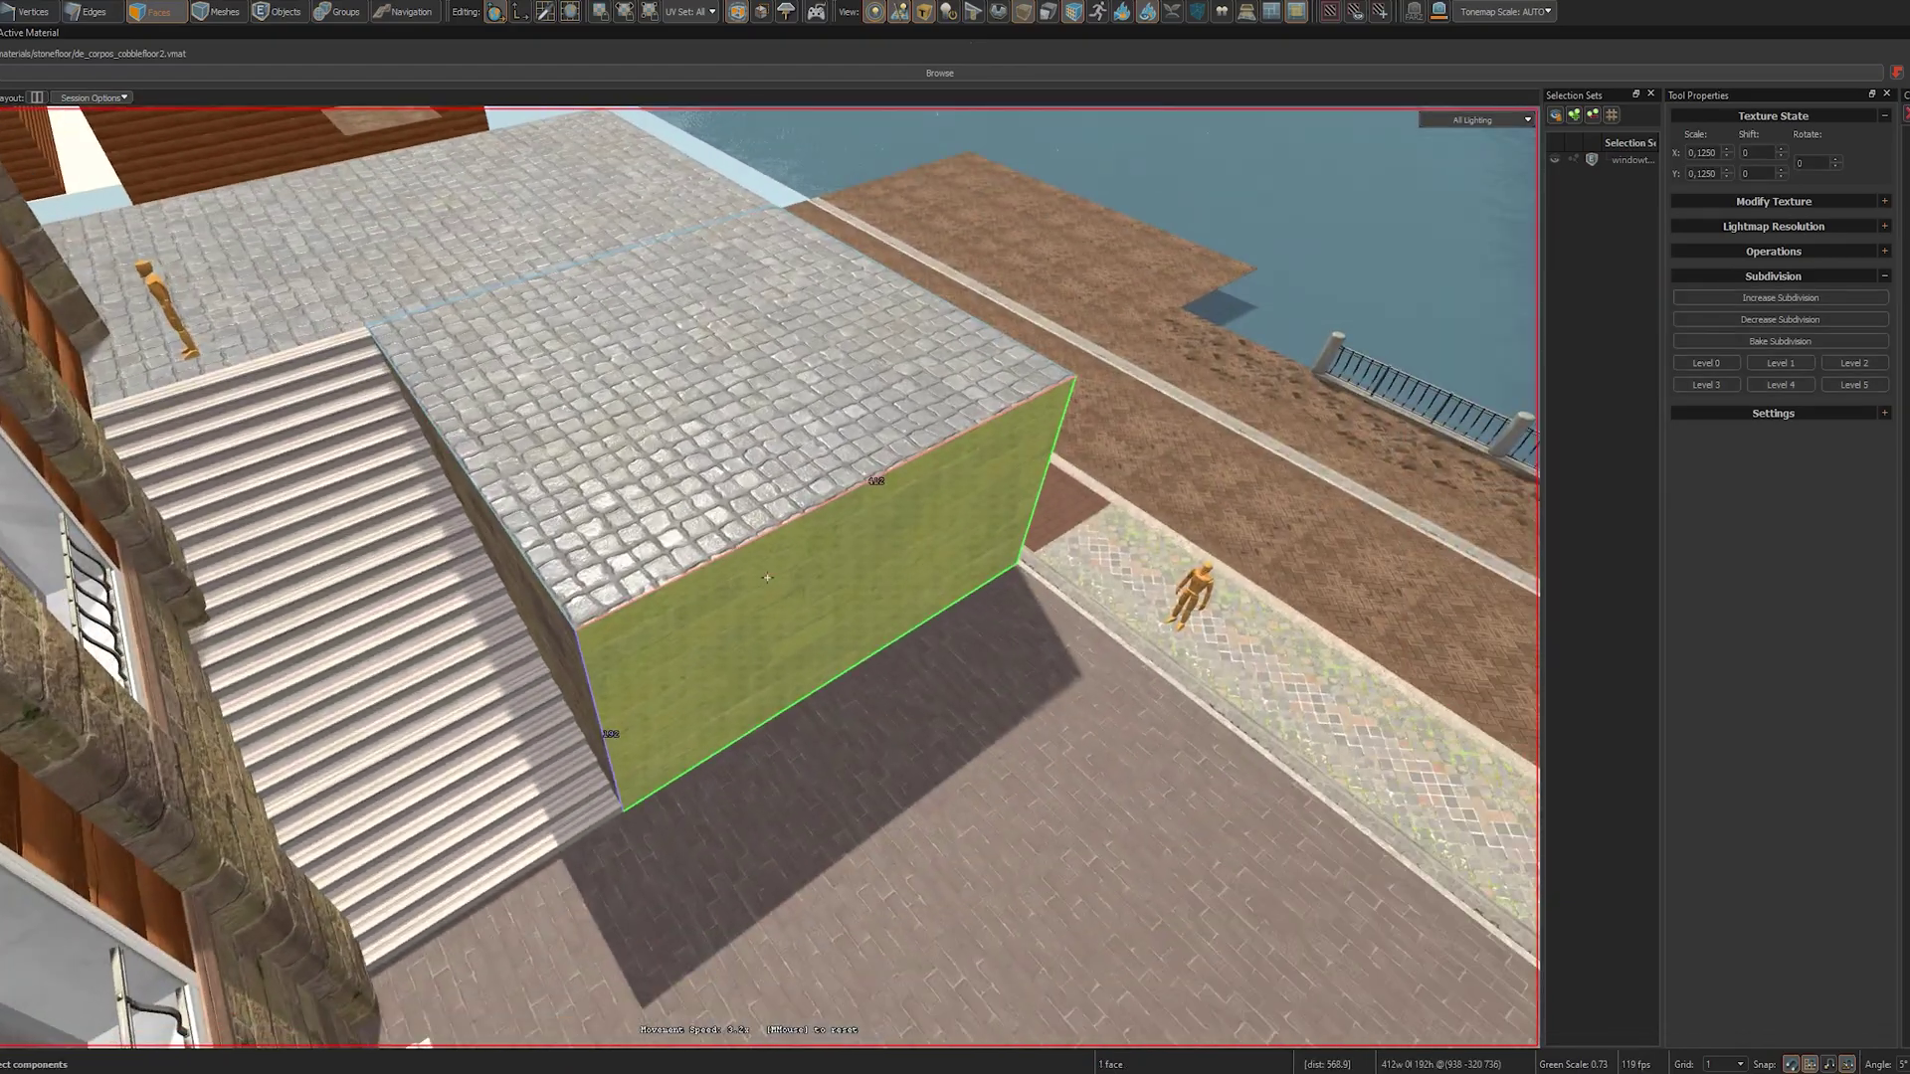
right_drag(766, 577, 1226, 625)
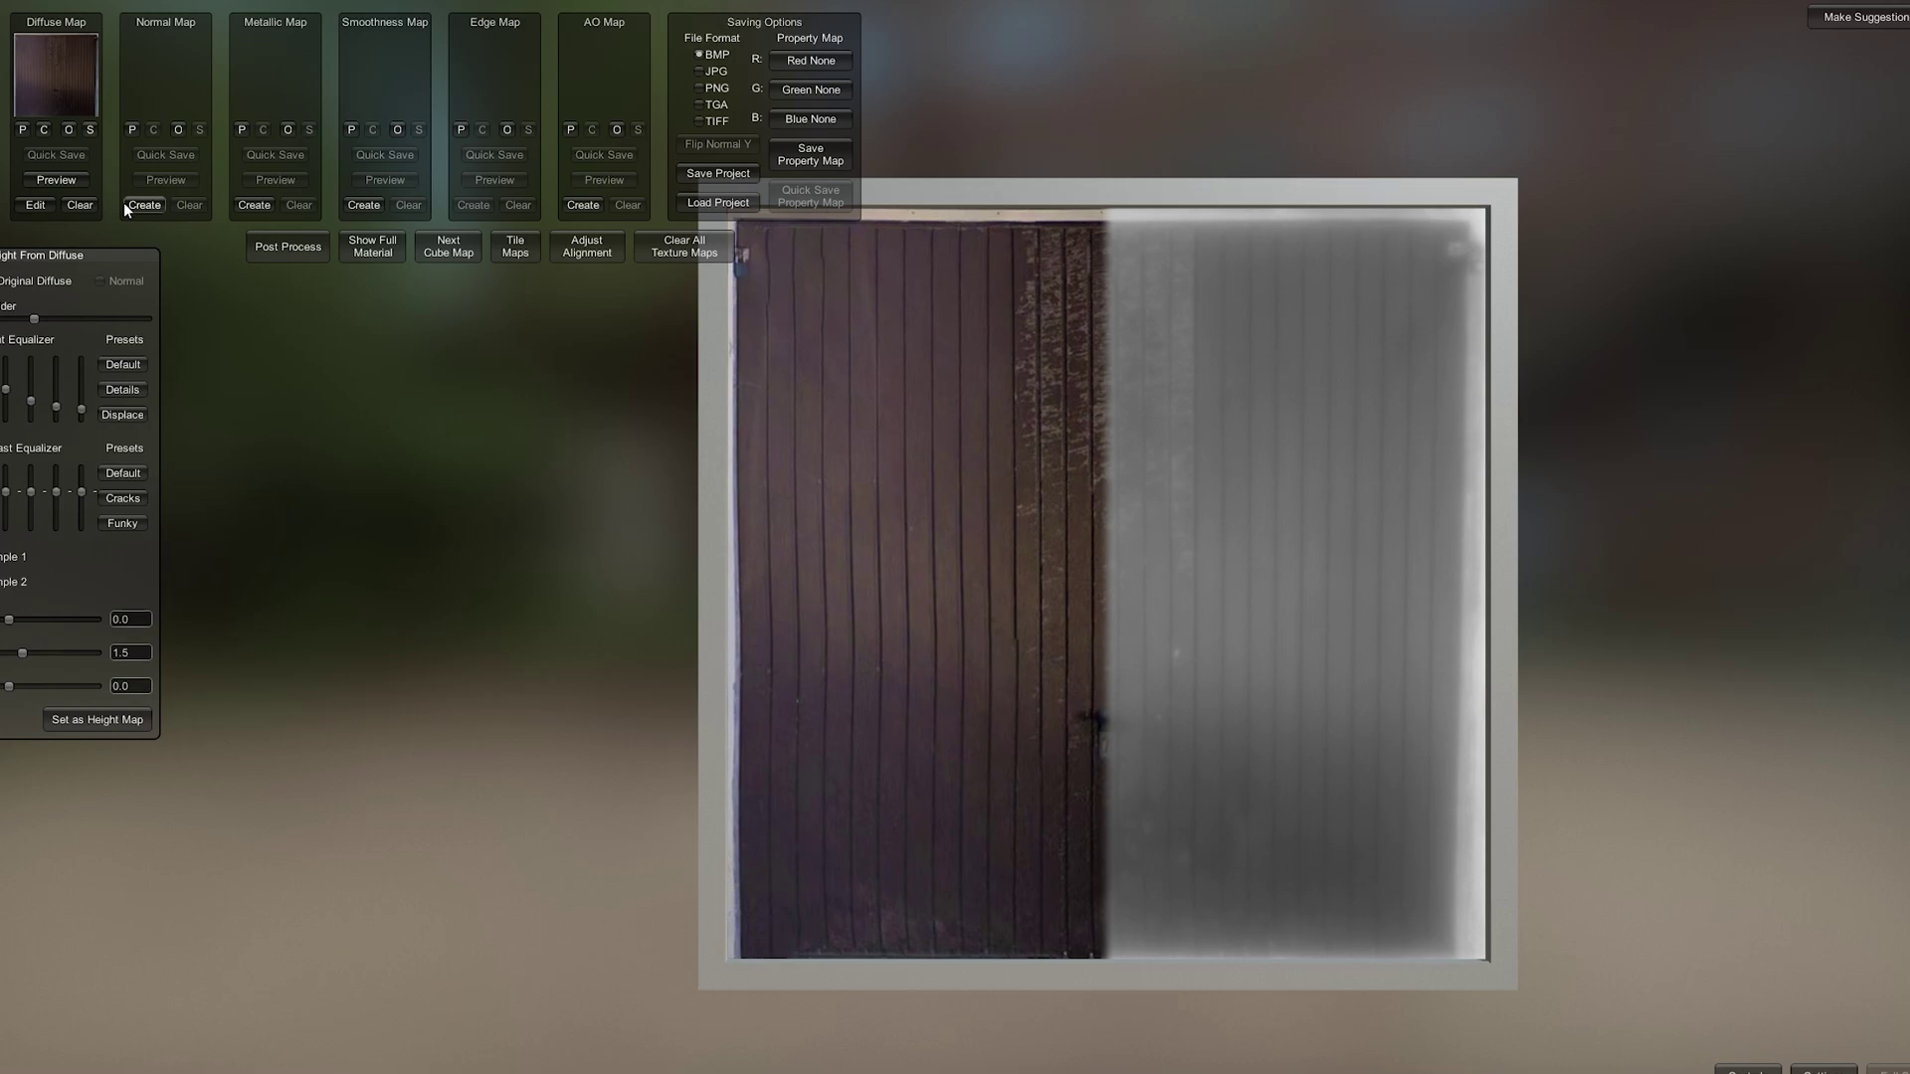
In Materialize, create the normal and smoothness maps for the wooden door texture and inspect the full material.
click(144, 205)
click(363, 205)
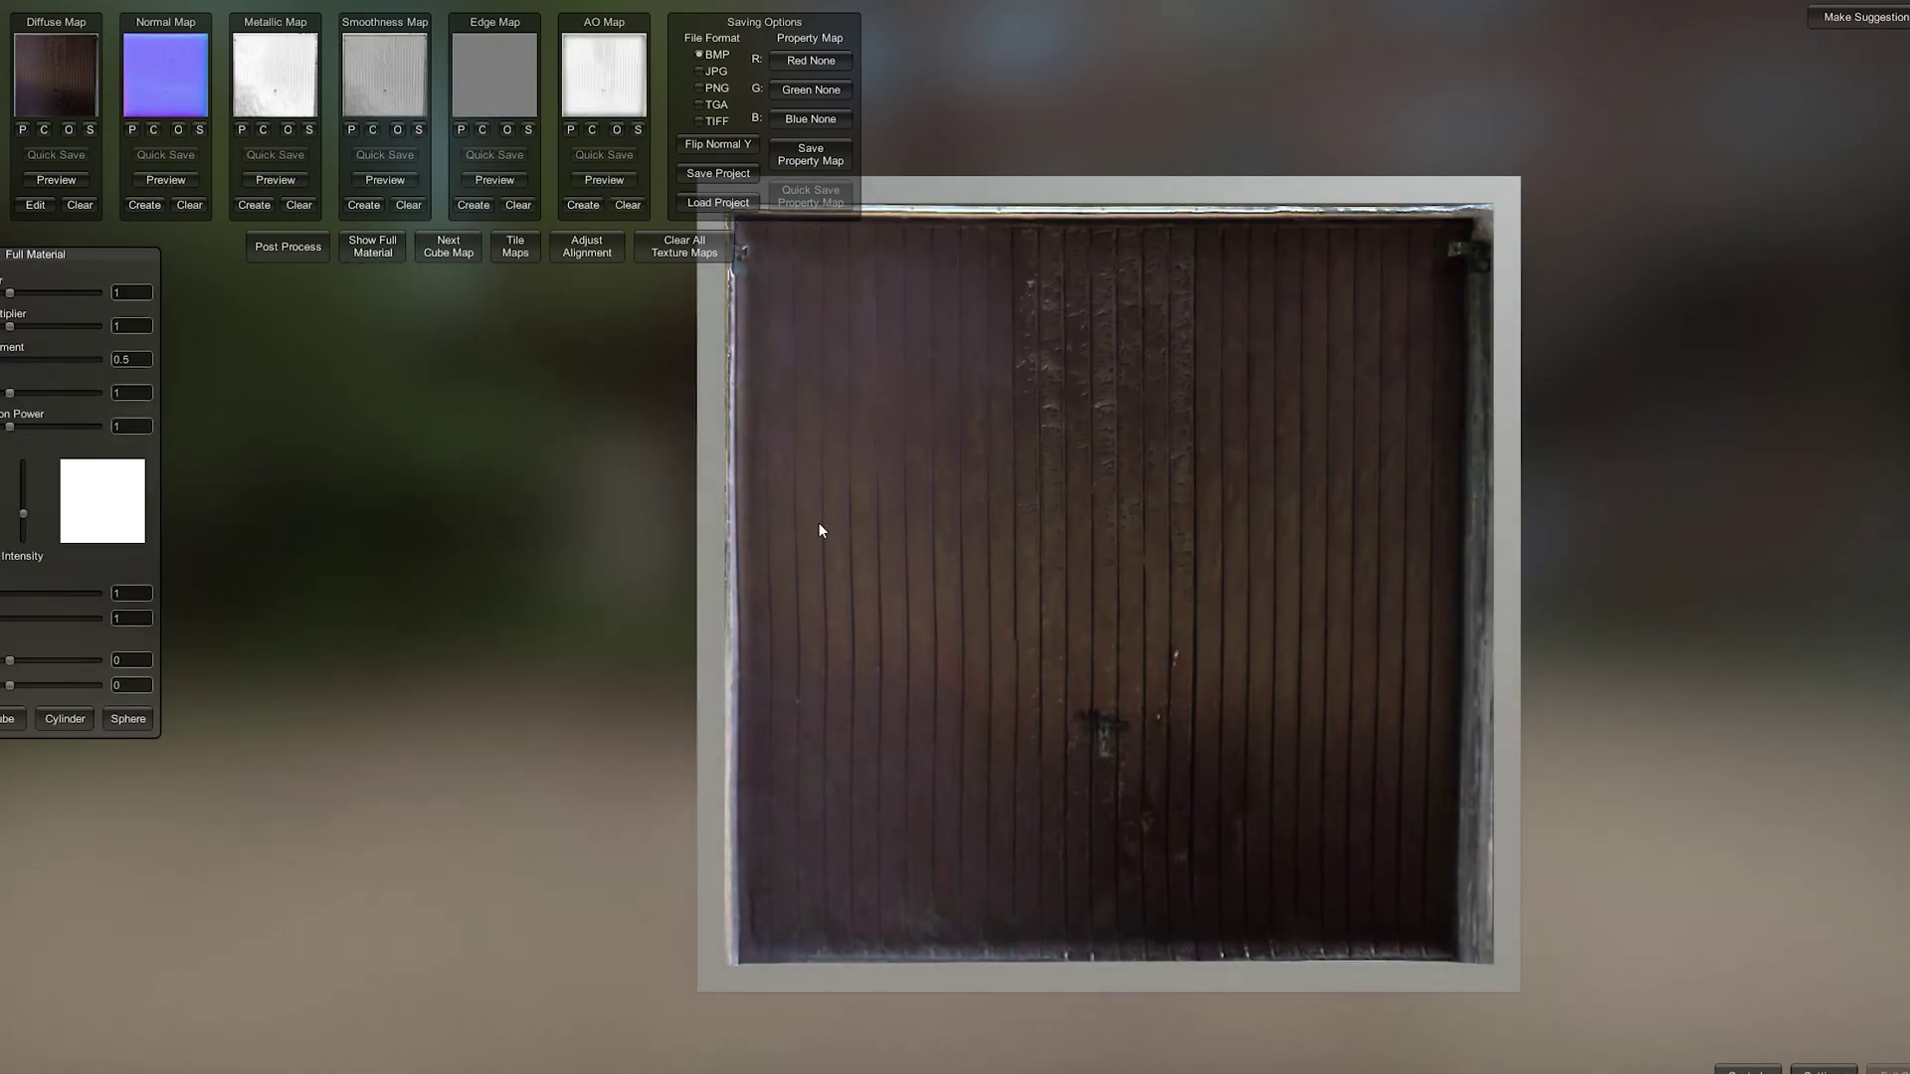
drag(819, 533, 702, 1031)
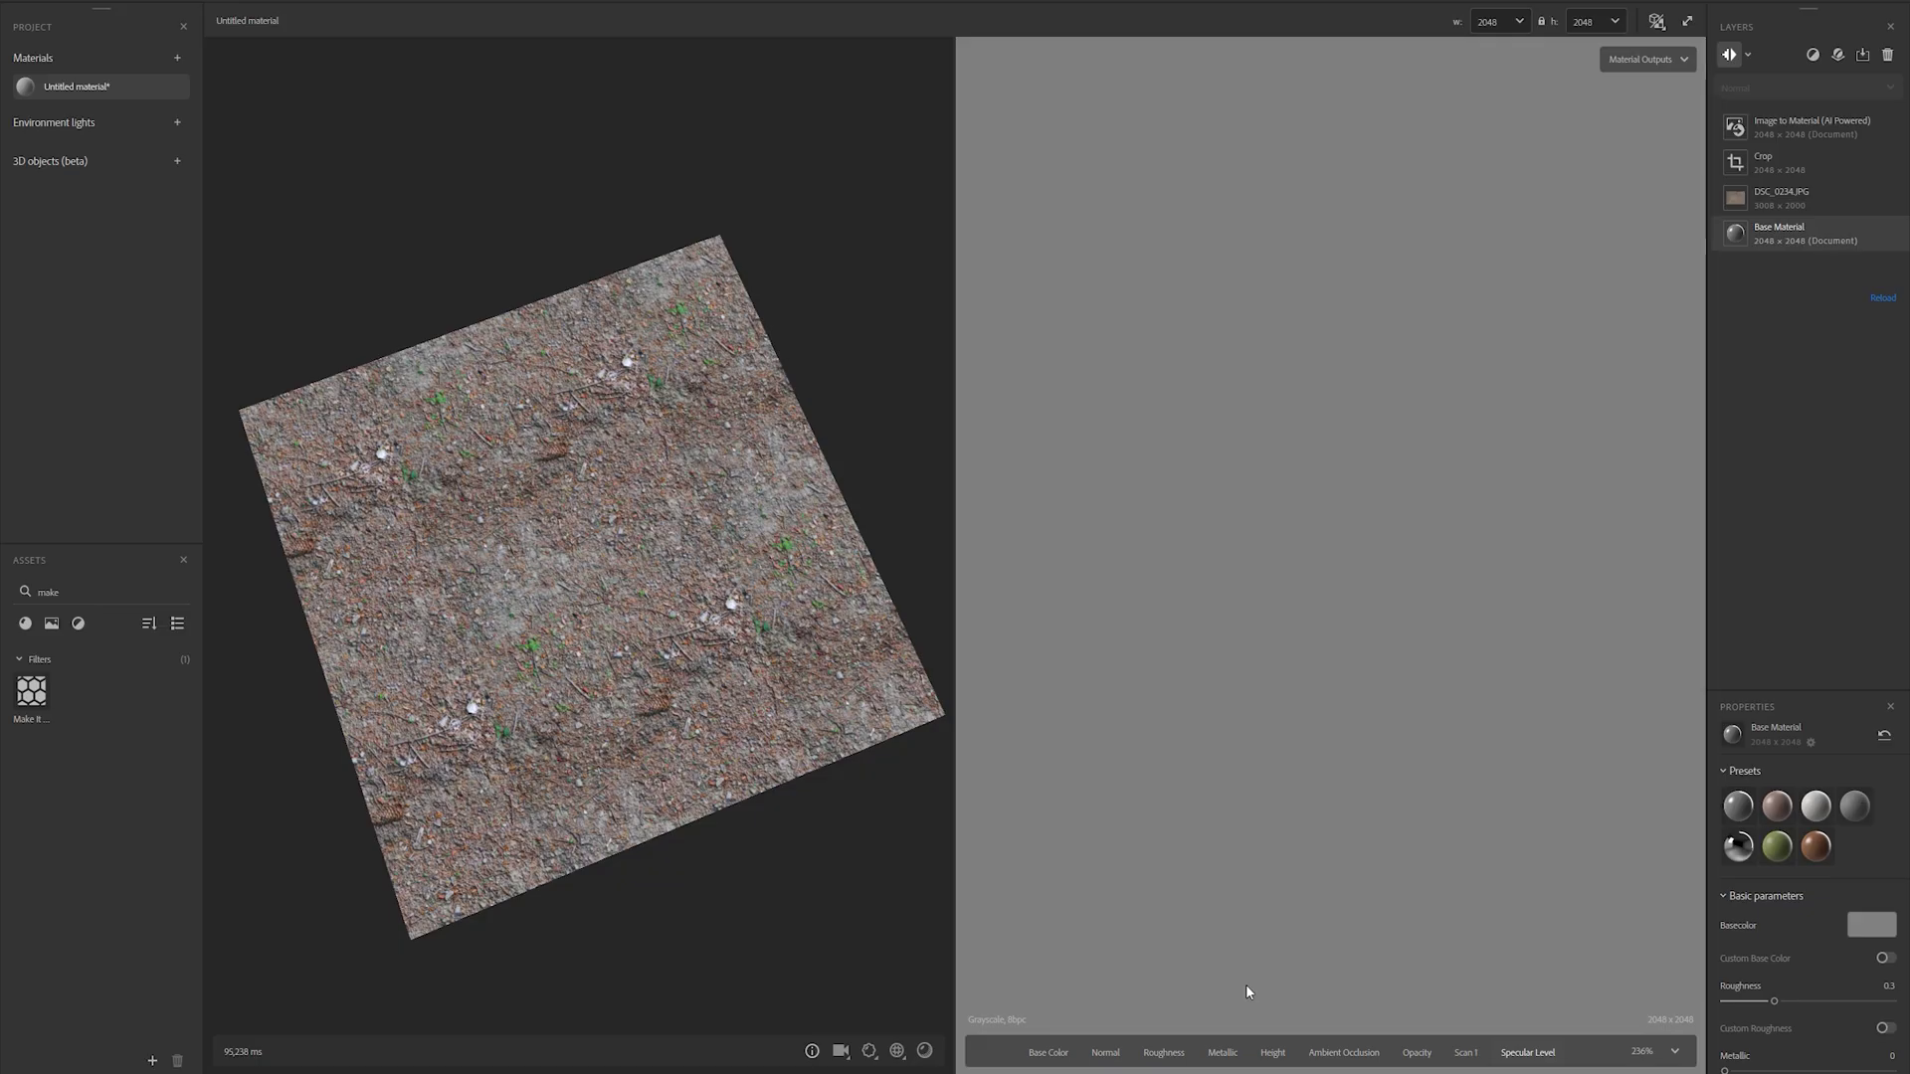
Show the Surfaces category in the Adobe Substance 3D Assets library.
mouse_move(32, 696)
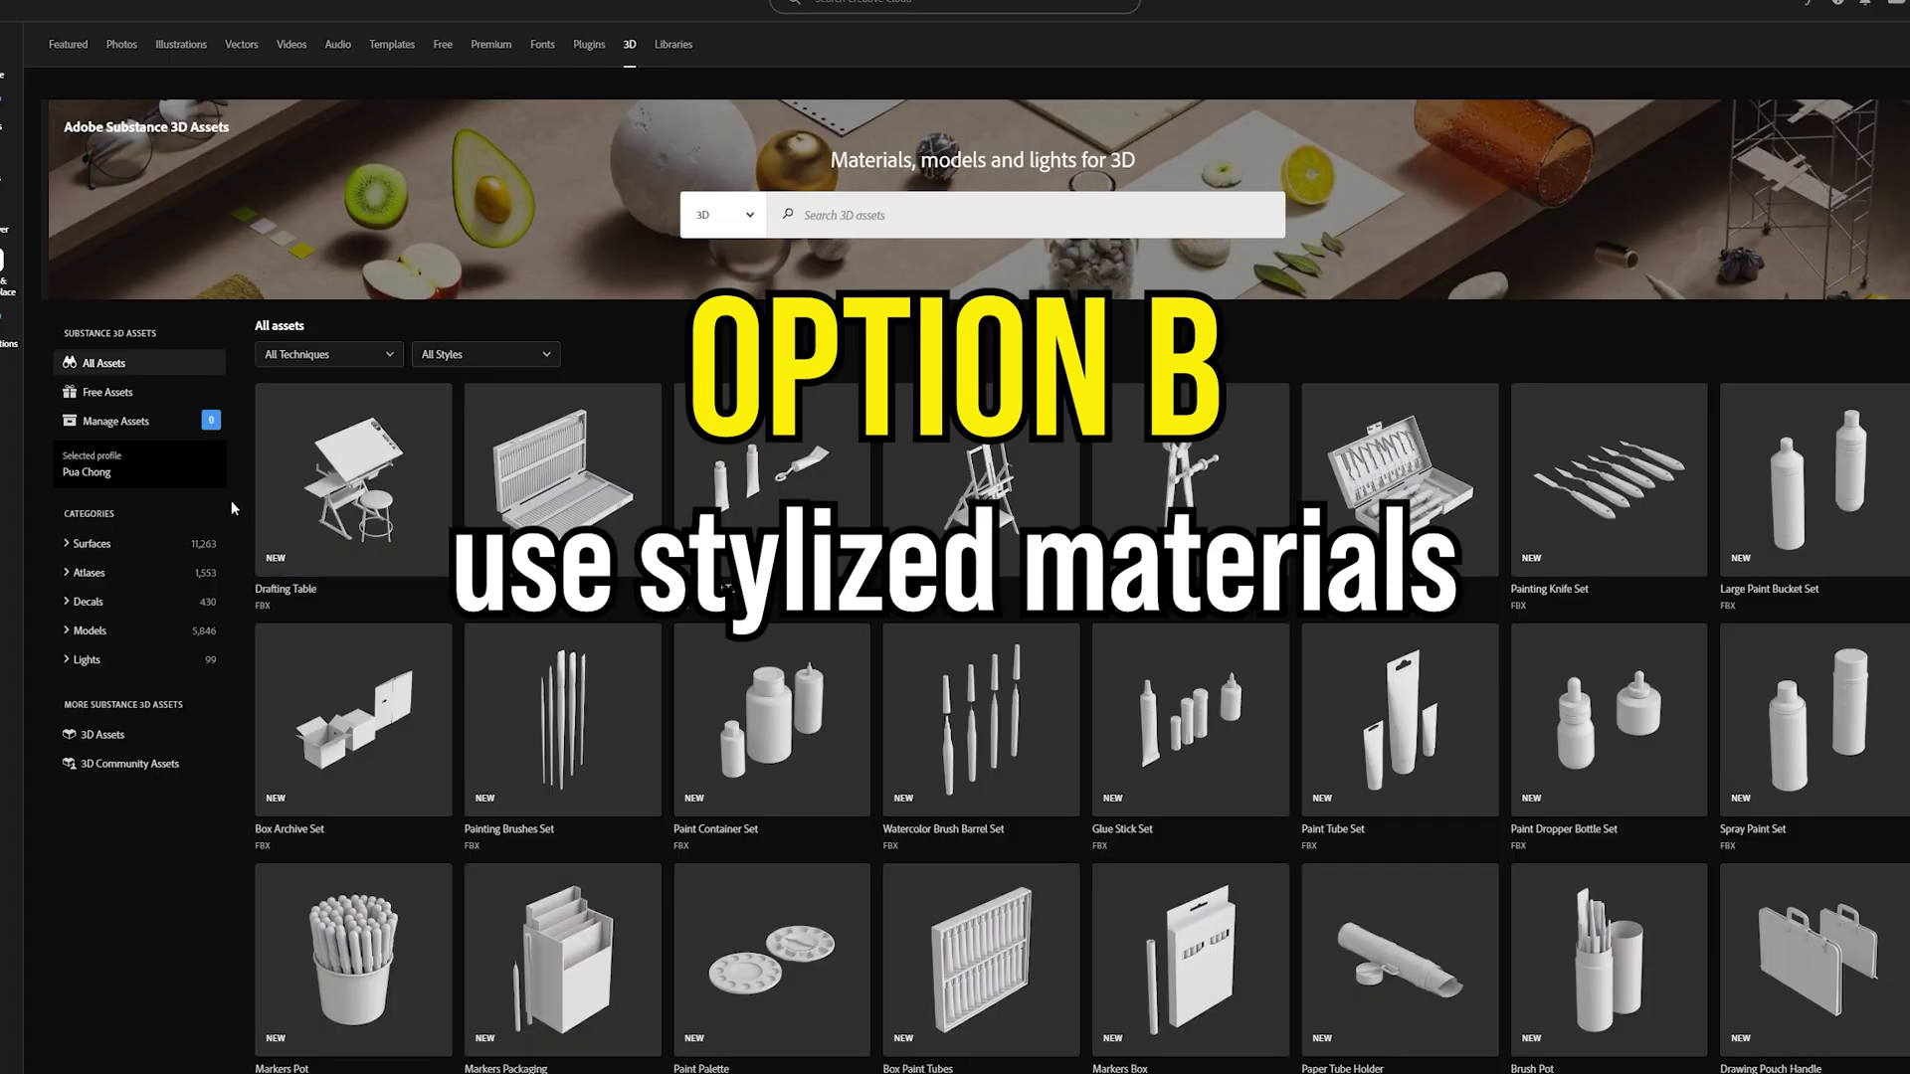
click(147, 546)
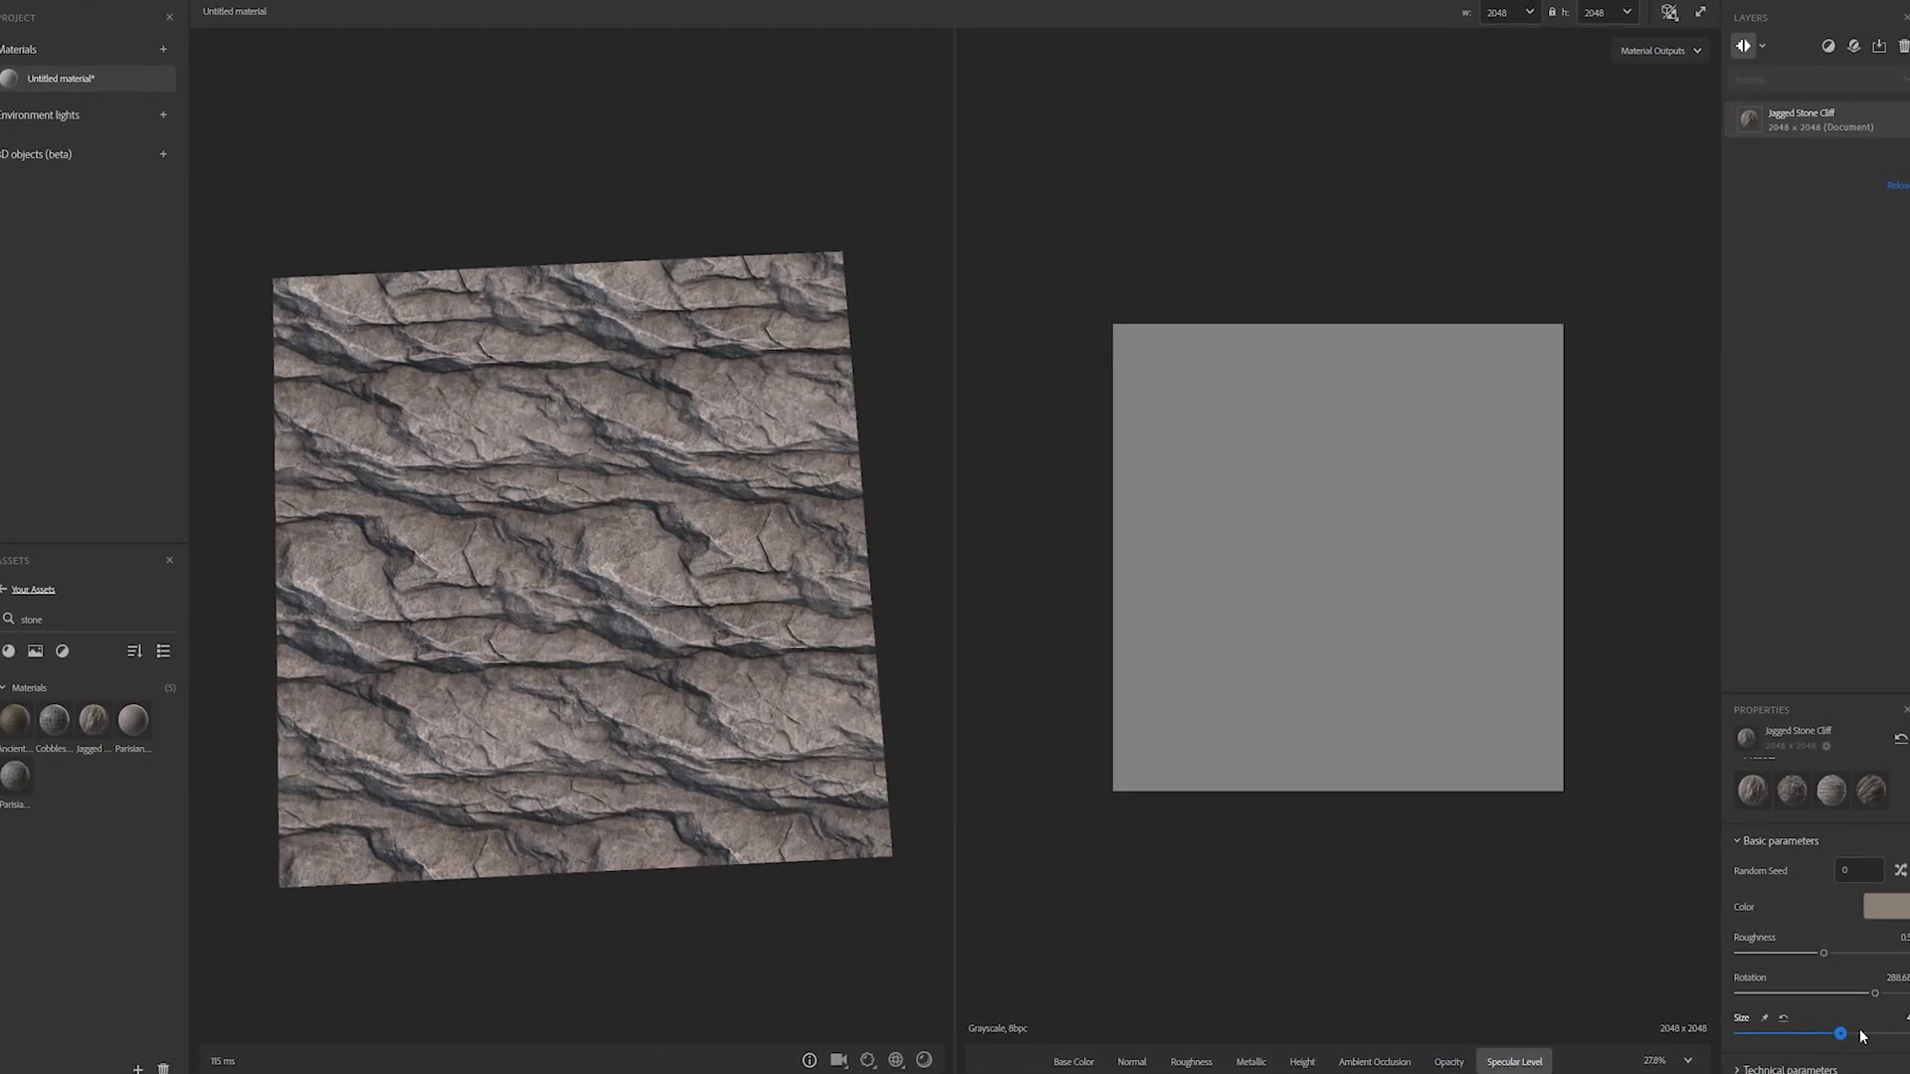
Adjust the Jagged Stone Cliff's size and randomize its seed, opening the asset library's style filter in between.
drag(1904, 1036, 1868, 1046)
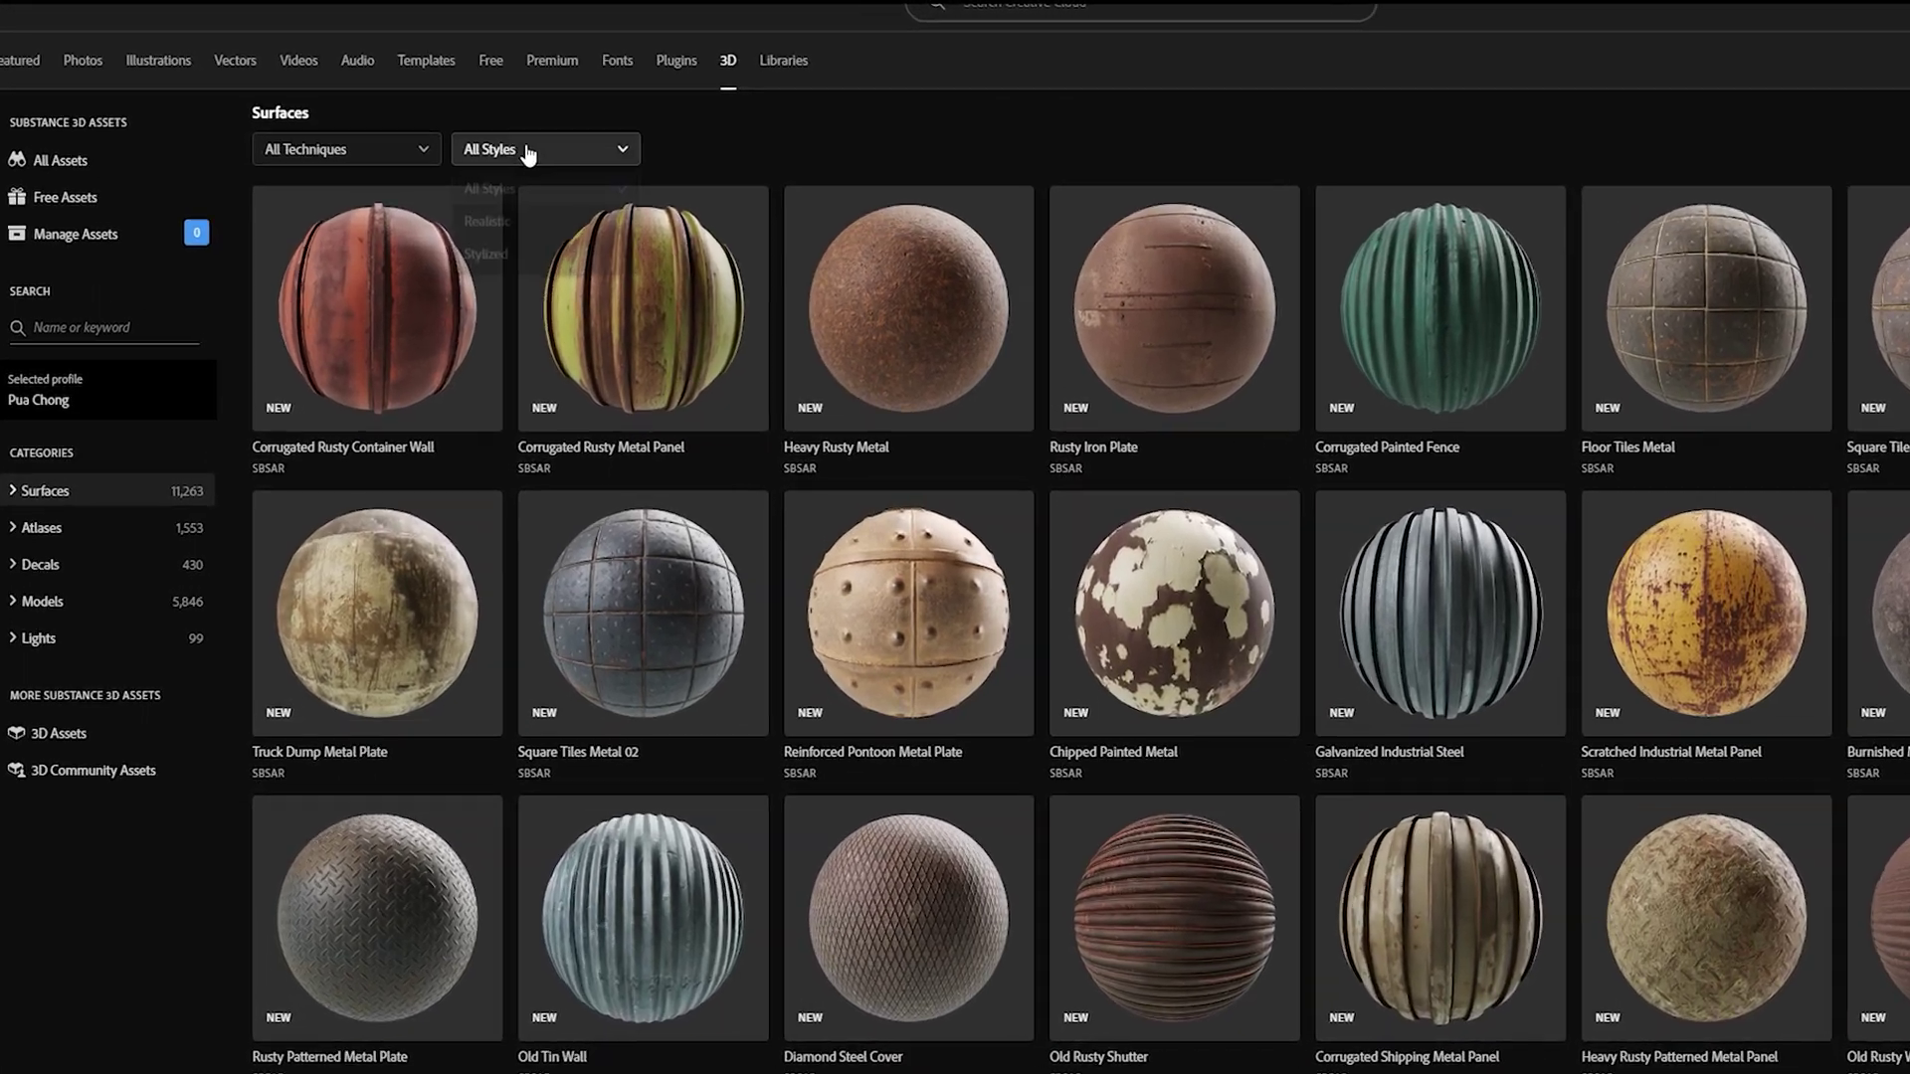
click(534, 149)
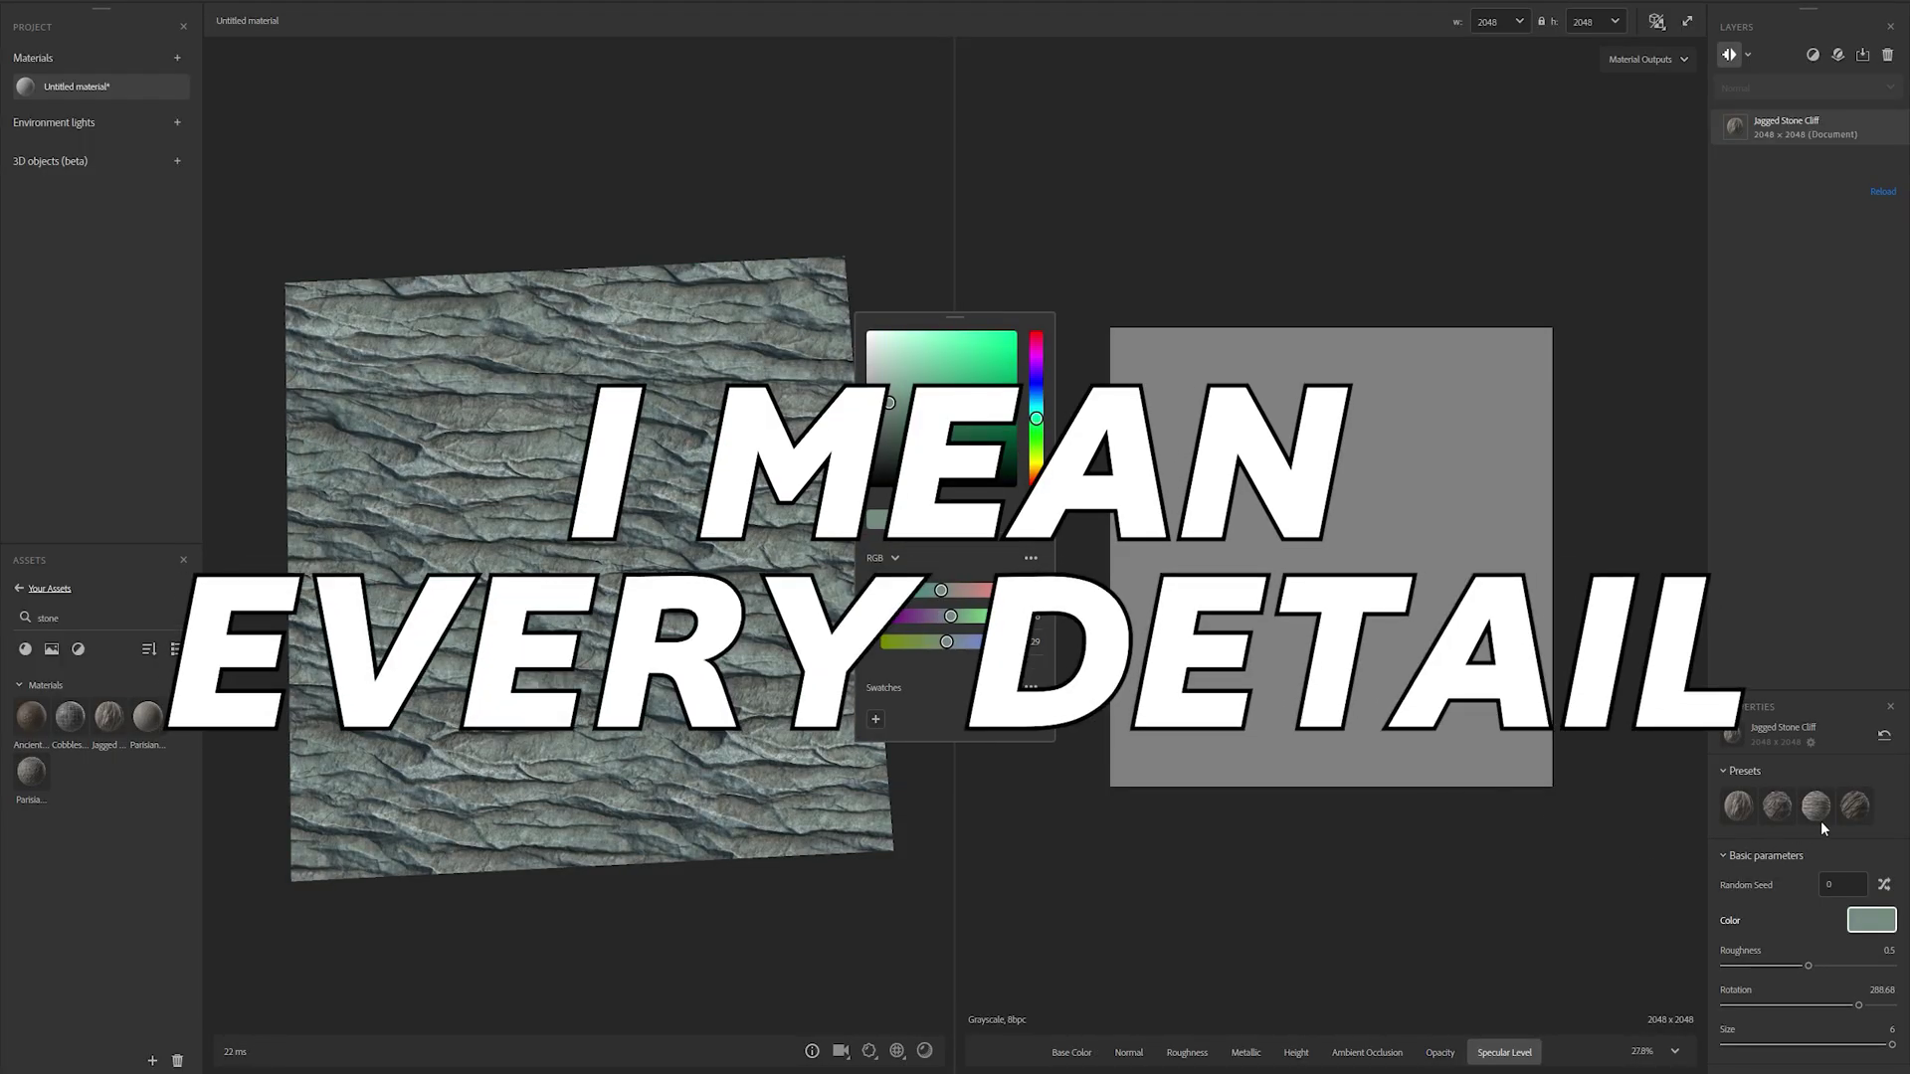
click(1884, 885)
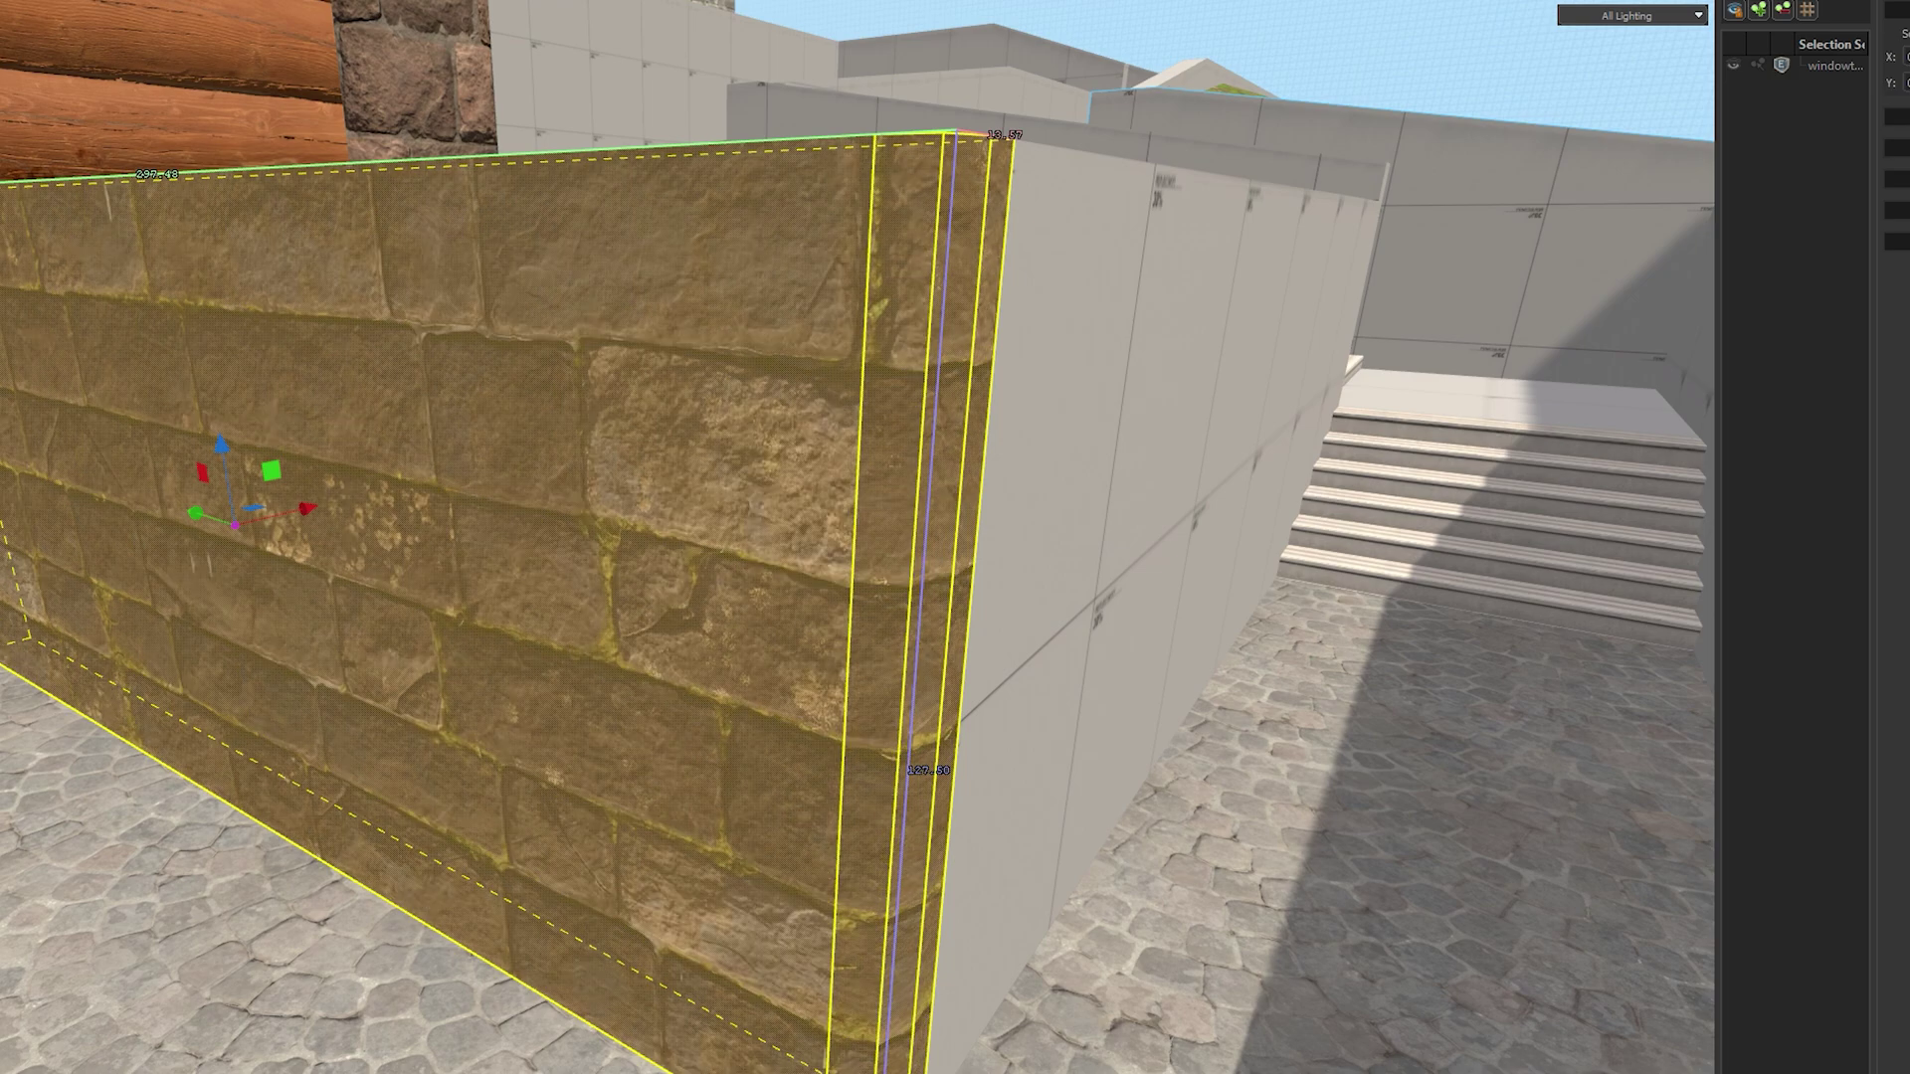
Switch to the Hammer map, select the plain wall face behind the stairs and examine the mossy stone wall up close.
click(1599, 264)
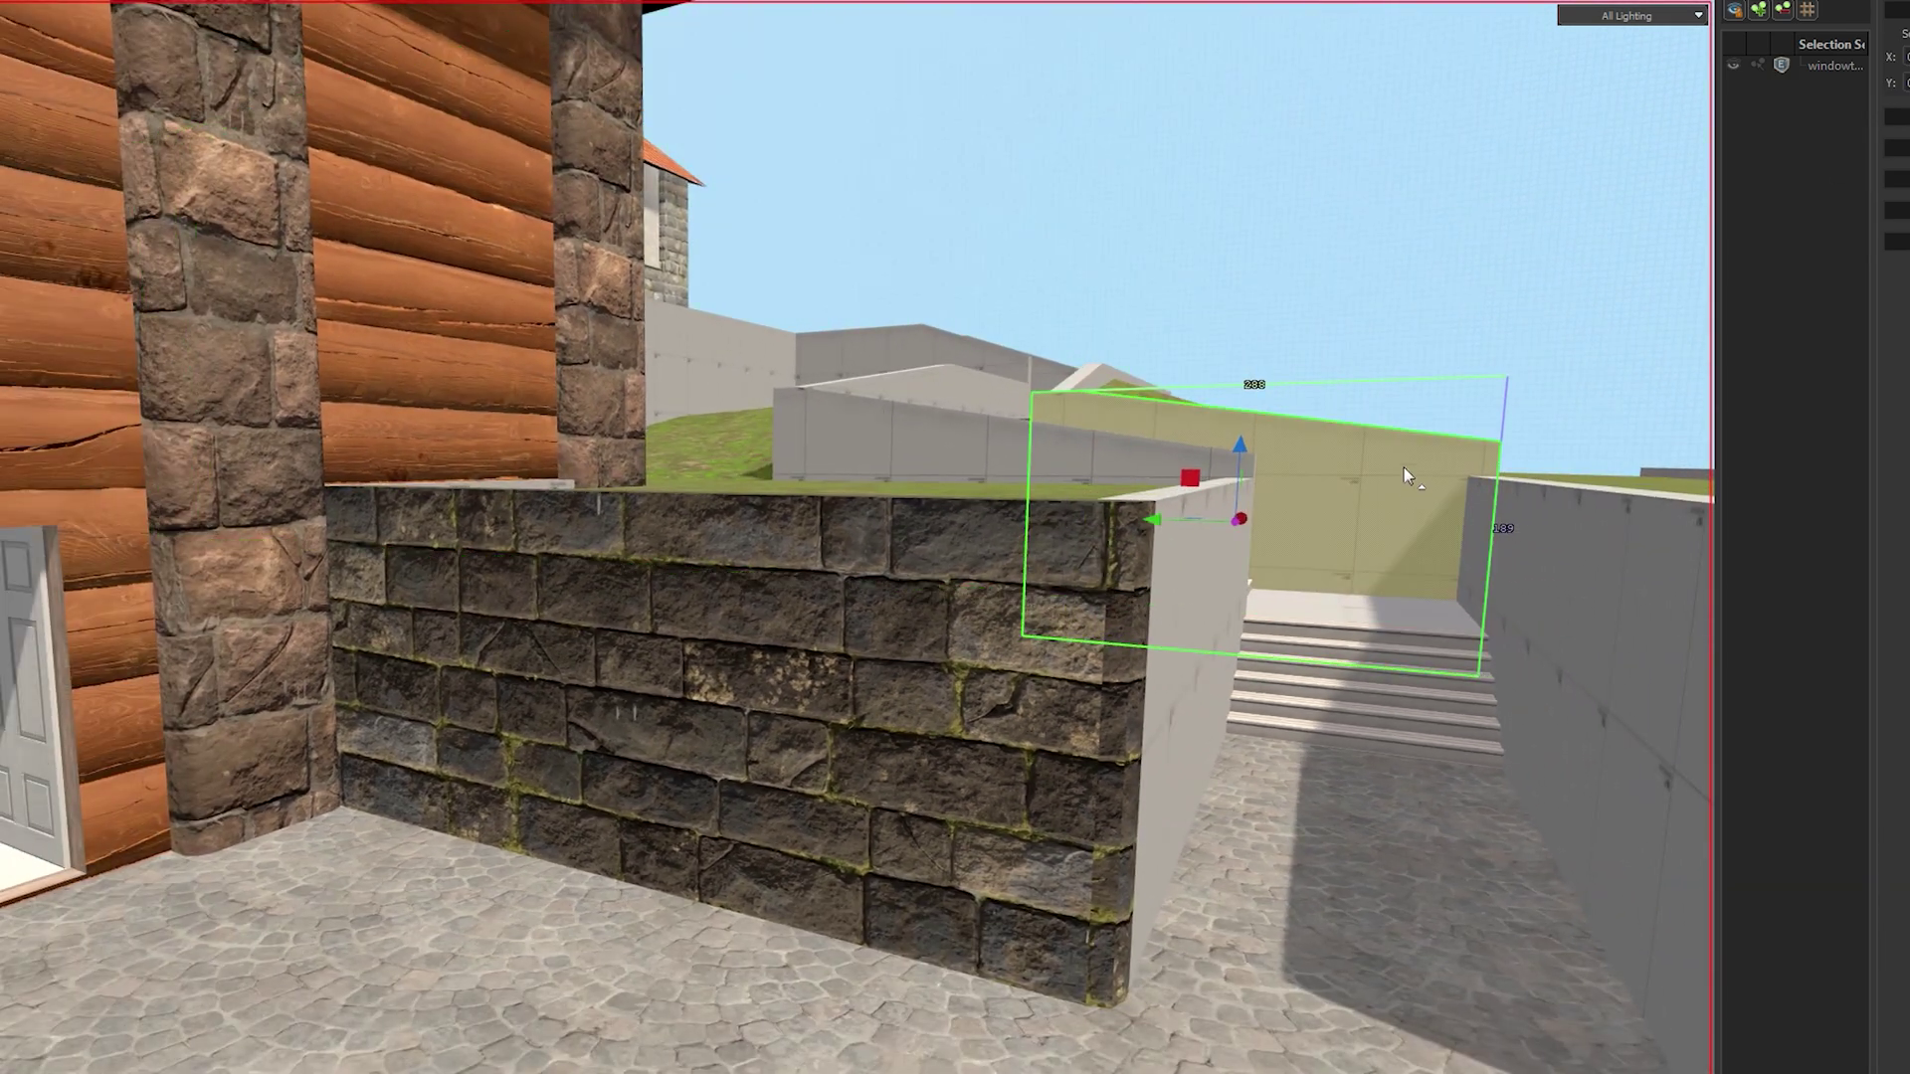
scroll(711, 588, up, 5)
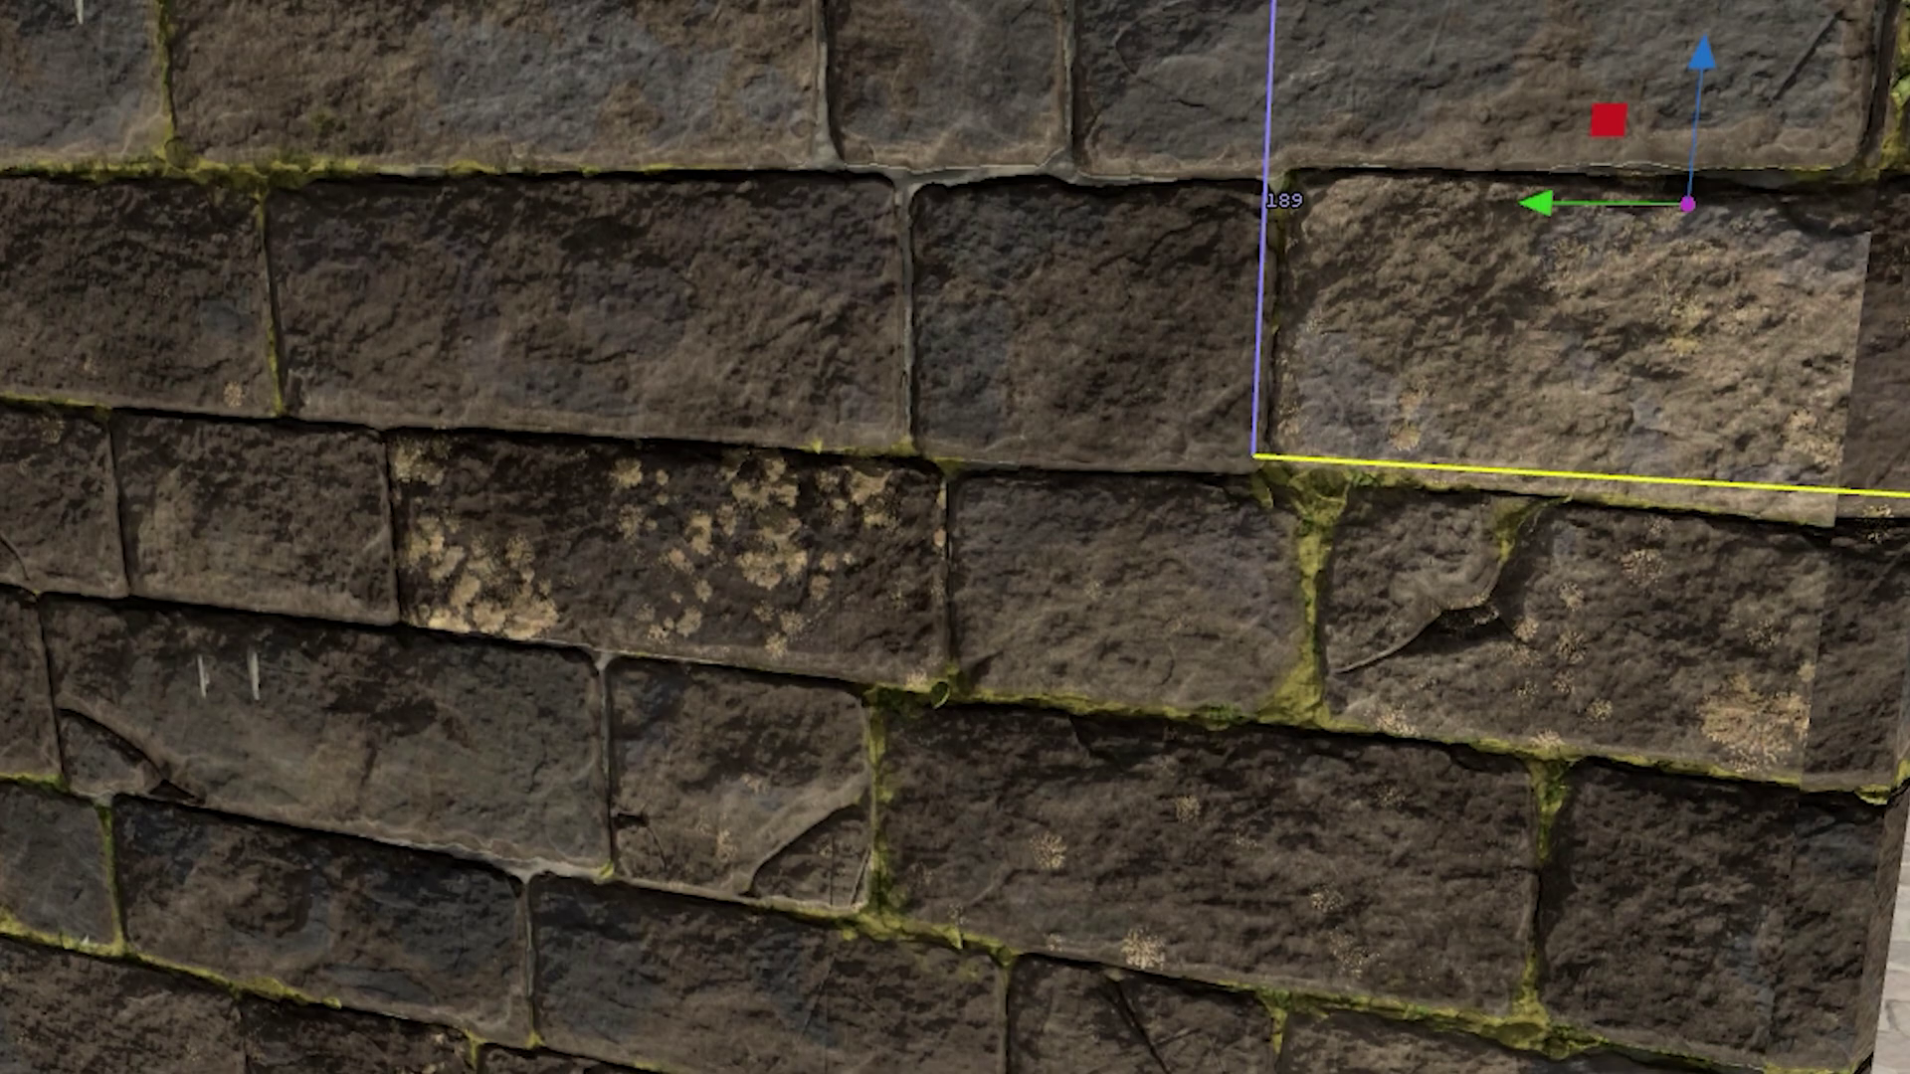
key(a)
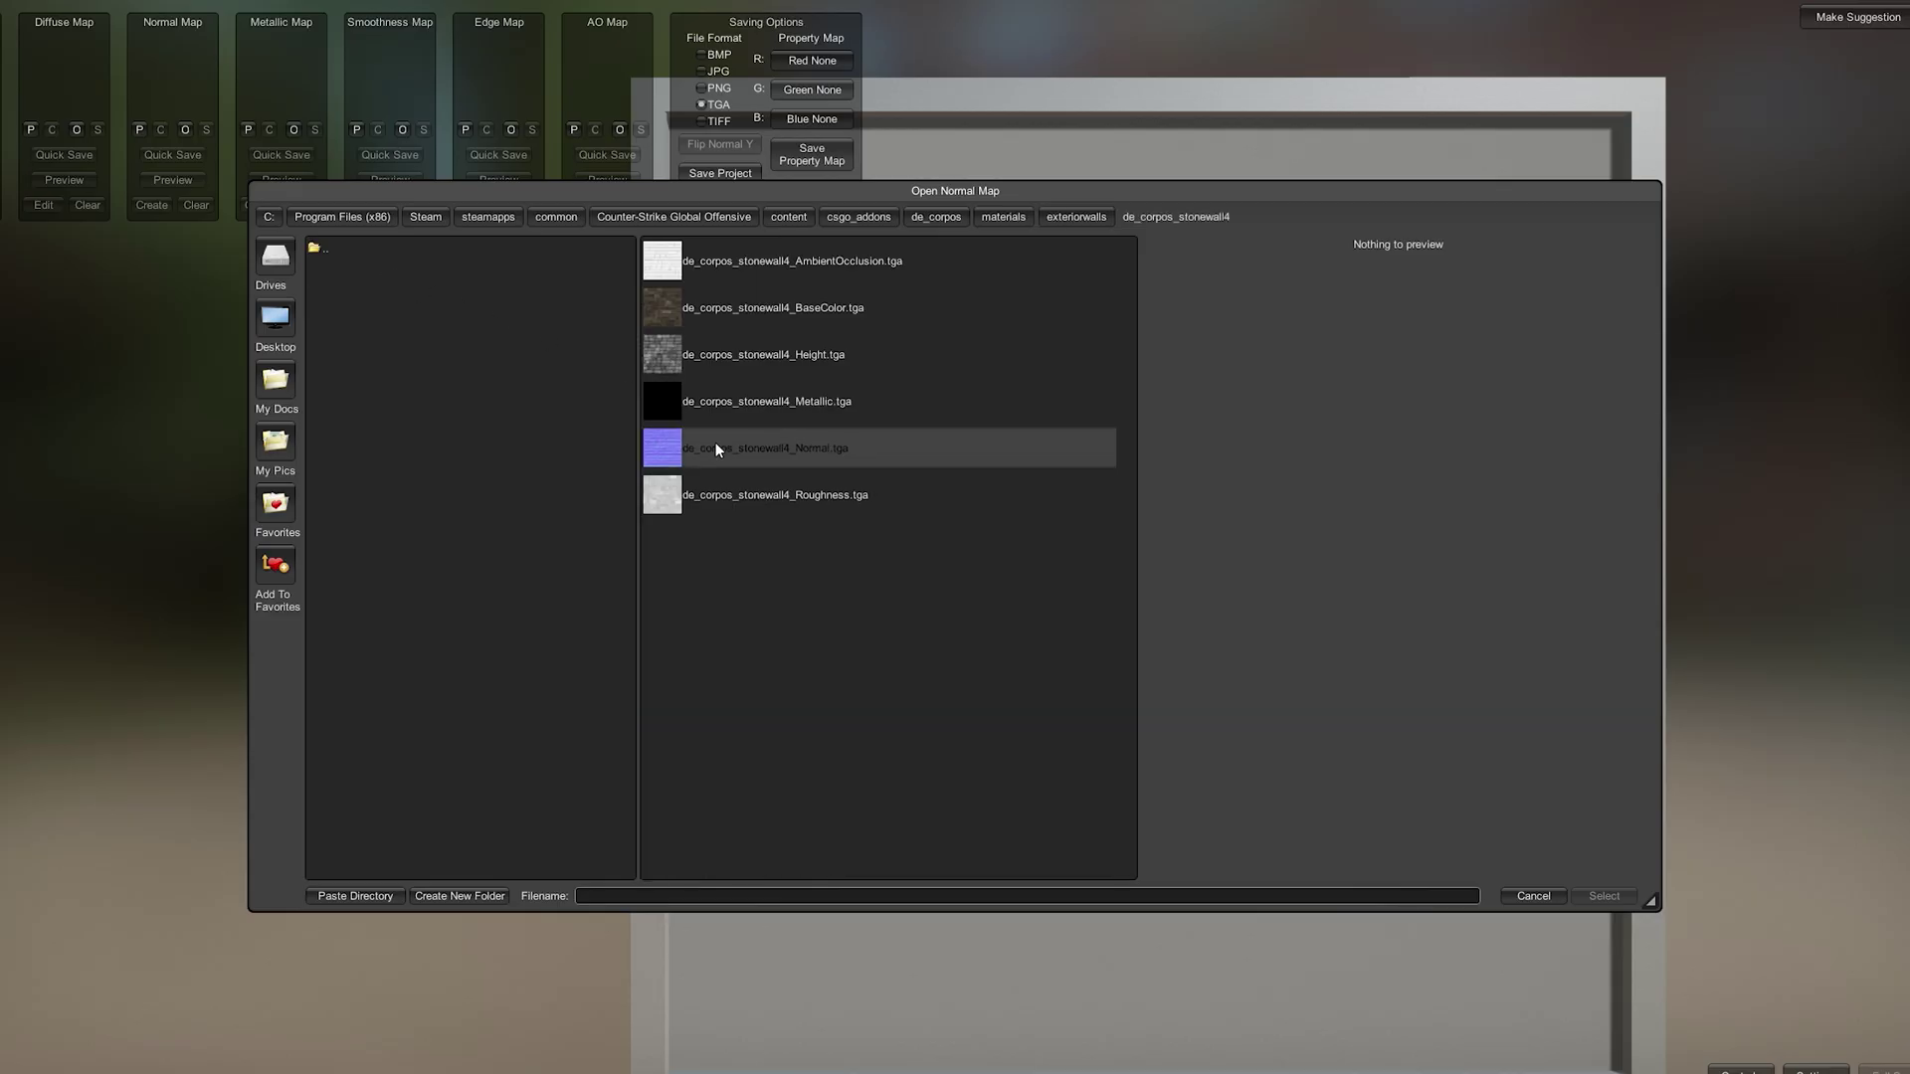
In Materialize, load de_corpos_stonewall4_Normal.tga as the normal map and flip its Y channel.
double_click(716, 448)
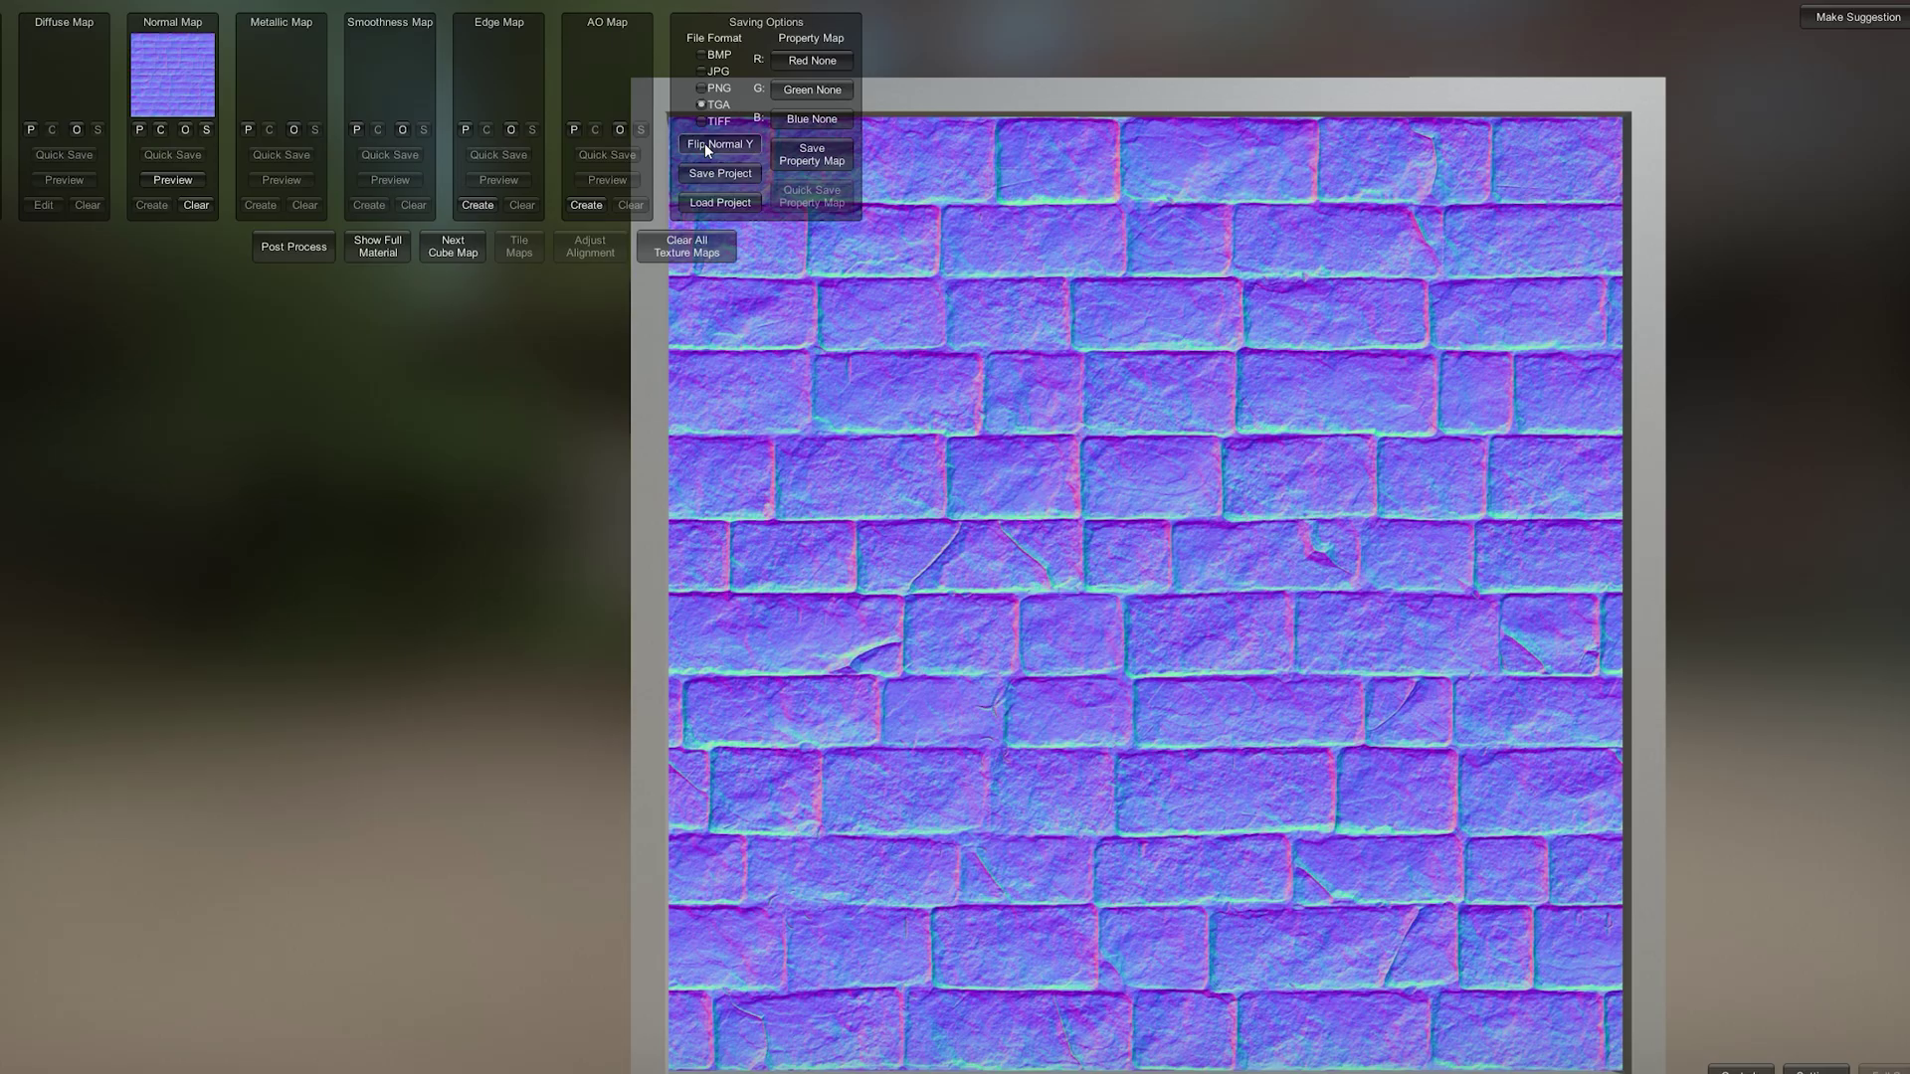
click(704, 143)
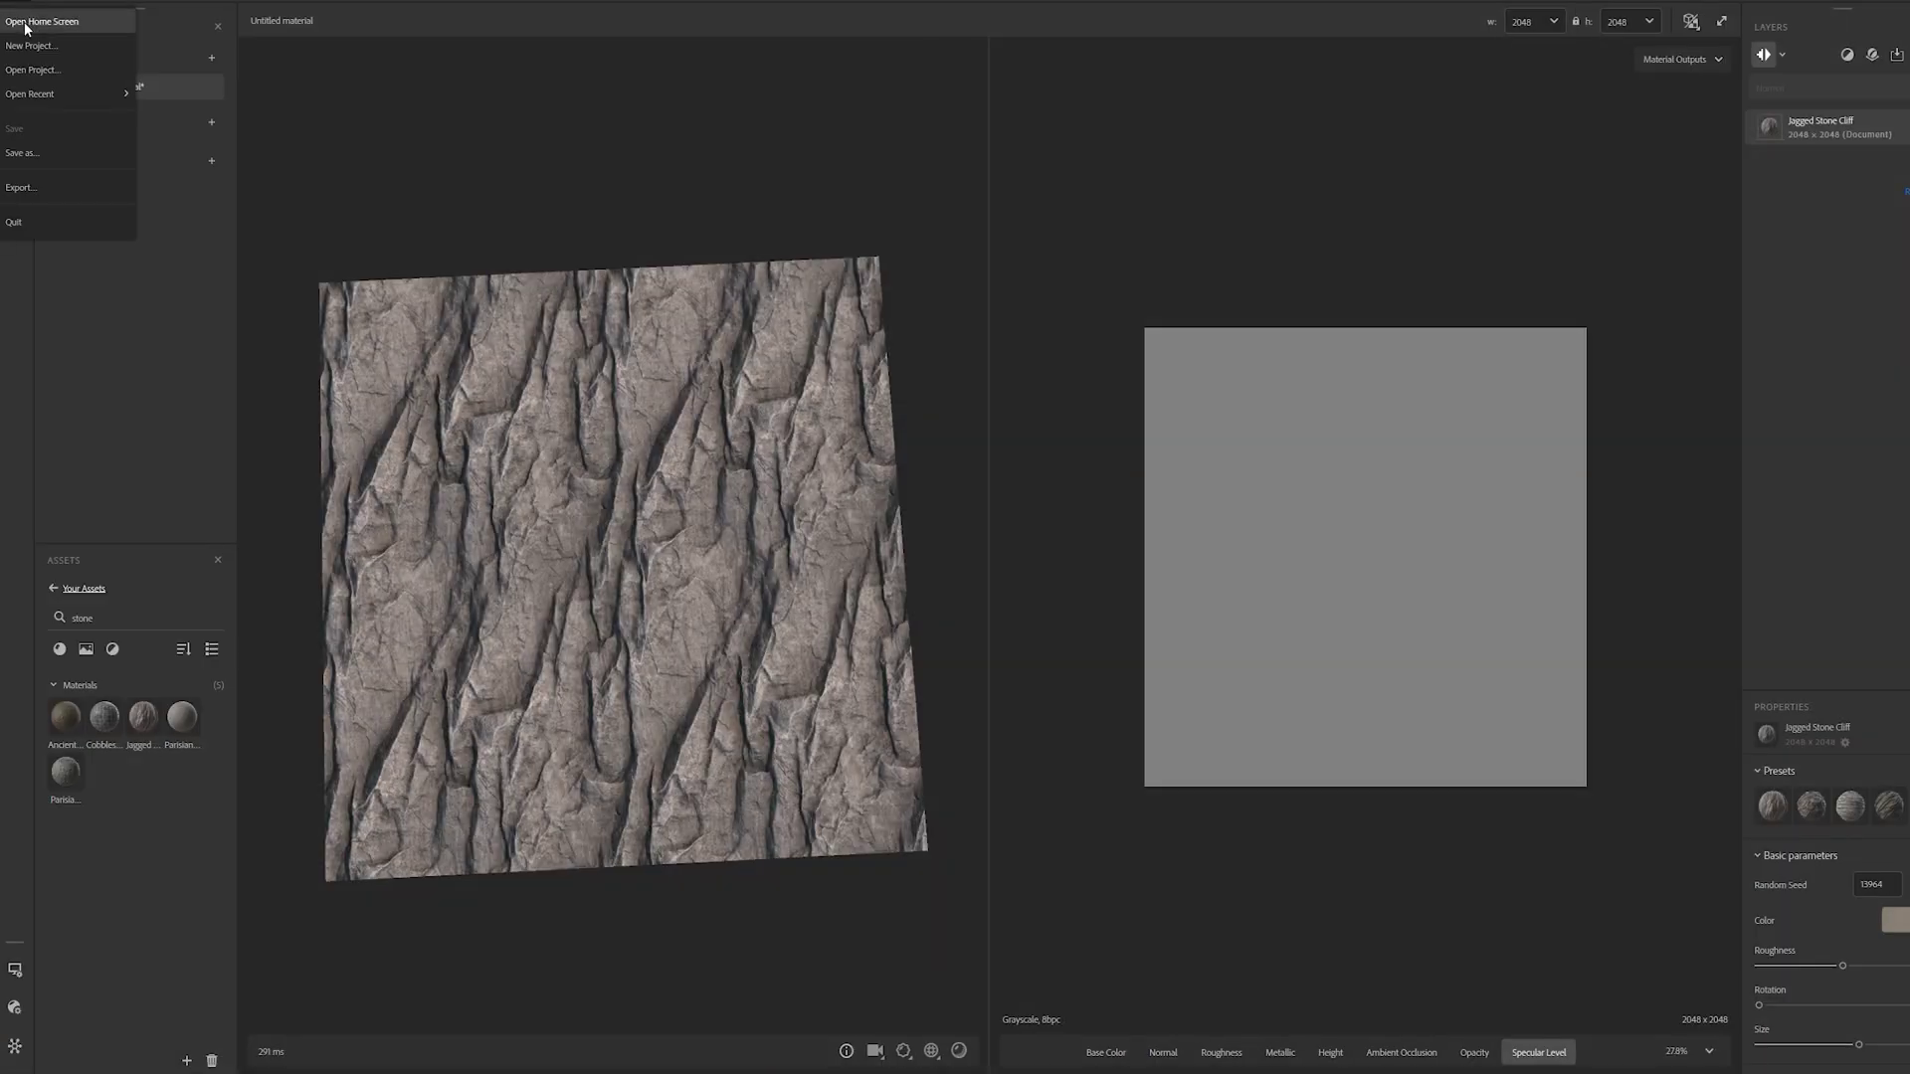
Switch to Substance 3D Sampler and open the export settings for the Jagged Stone Cliff material.
click(21, 187)
click(648, 255)
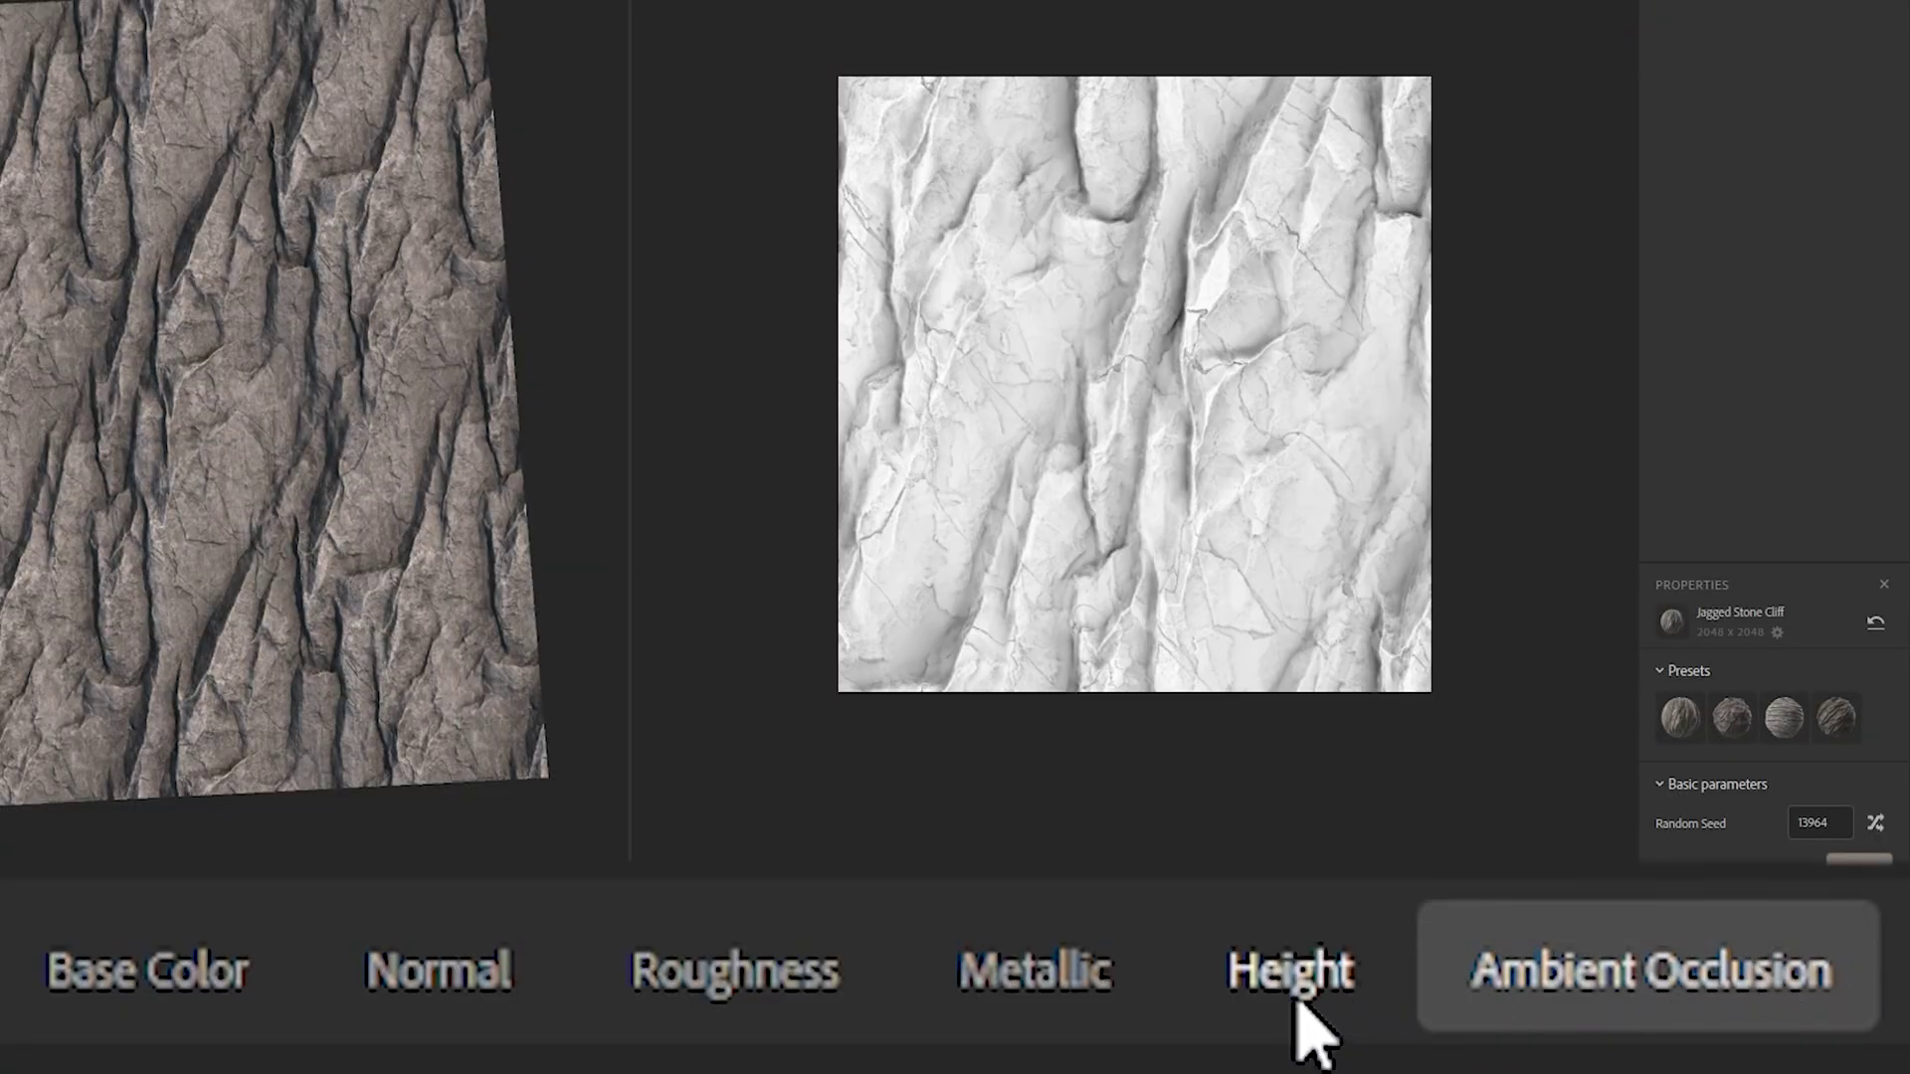
View the Height, Metallic and Roughness outputs of the Jagged Stone Cliff material.
click(1296, 1030)
click(1063, 1006)
click(722, 1017)
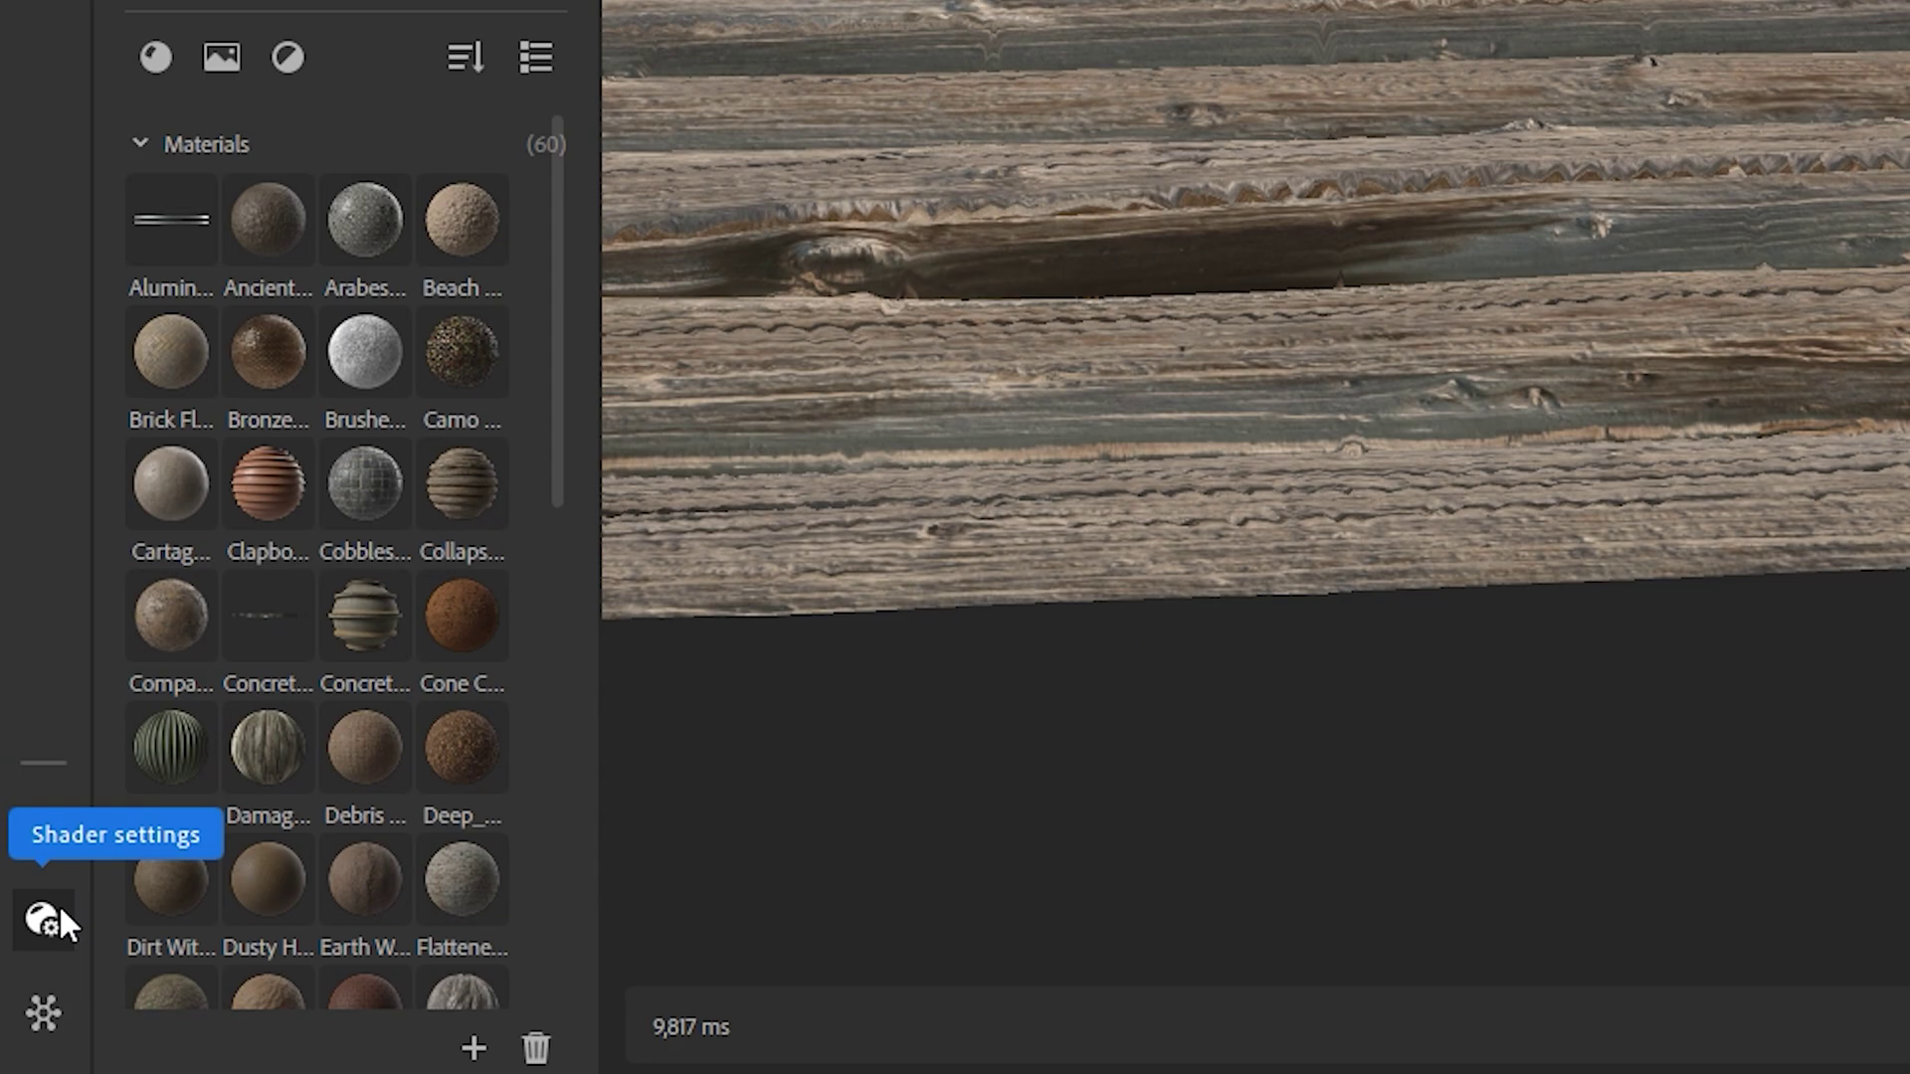
Open the shader settings for the wood plank material and reduce Height Scale to its minimum.
click(50, 913)
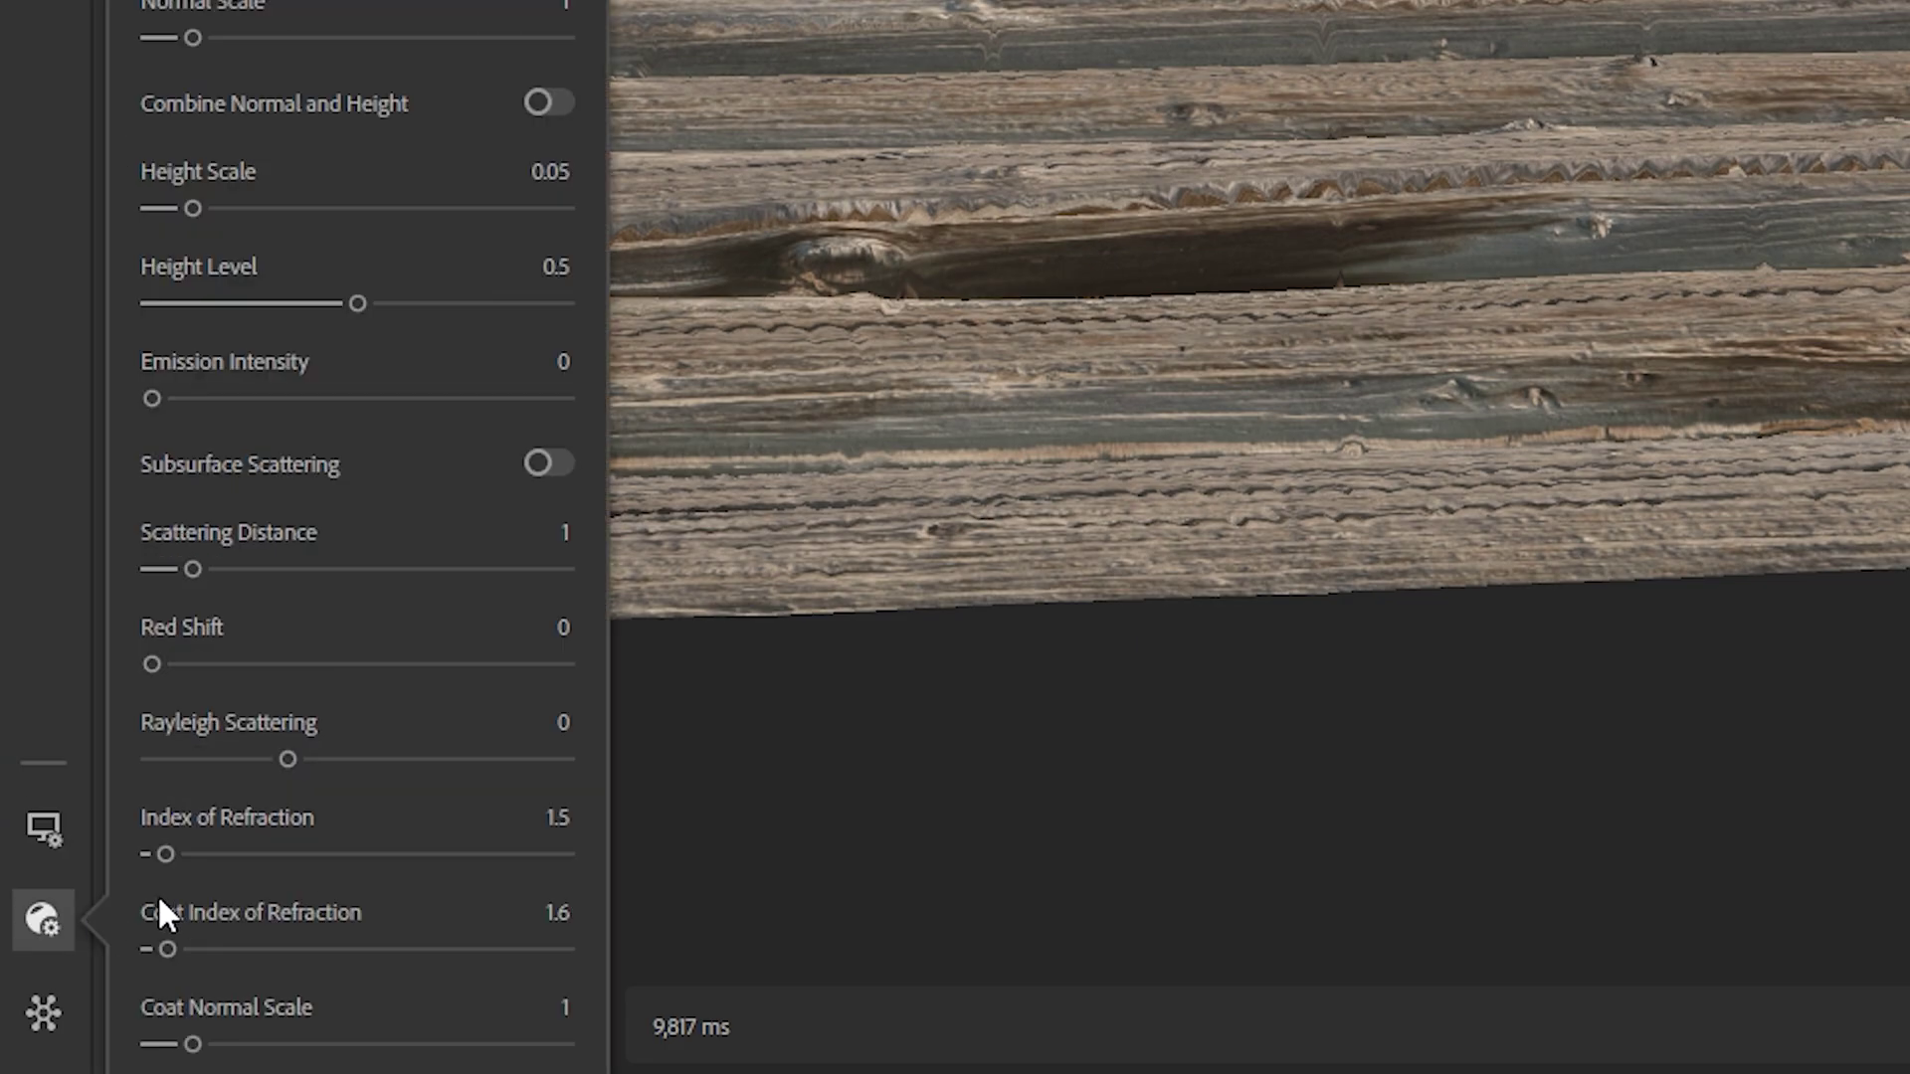
drag(197, 210, 133, 211)
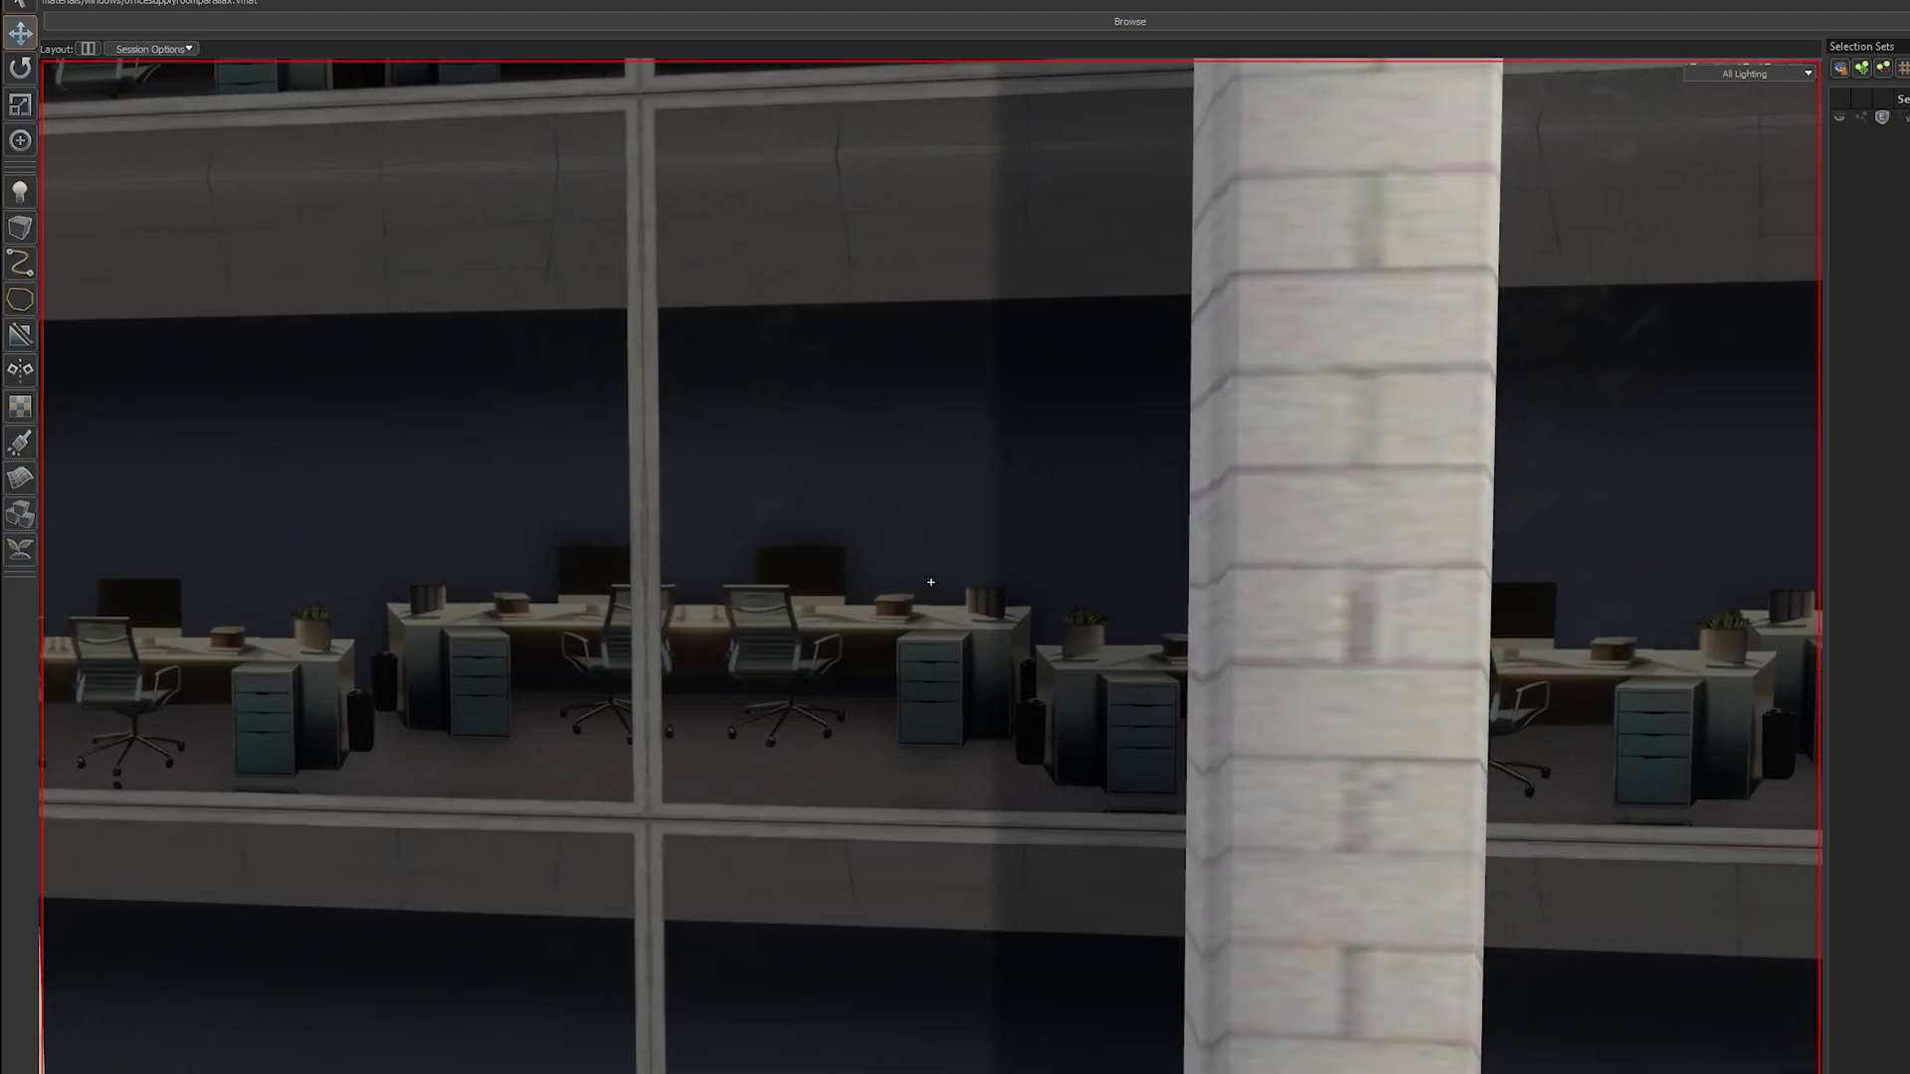
Examine the office windows on the Hammer building and the Carpet Basket Knit material in Substance 3D Sampler's preview.
key(d)
scroll(931, 582, down, 5)
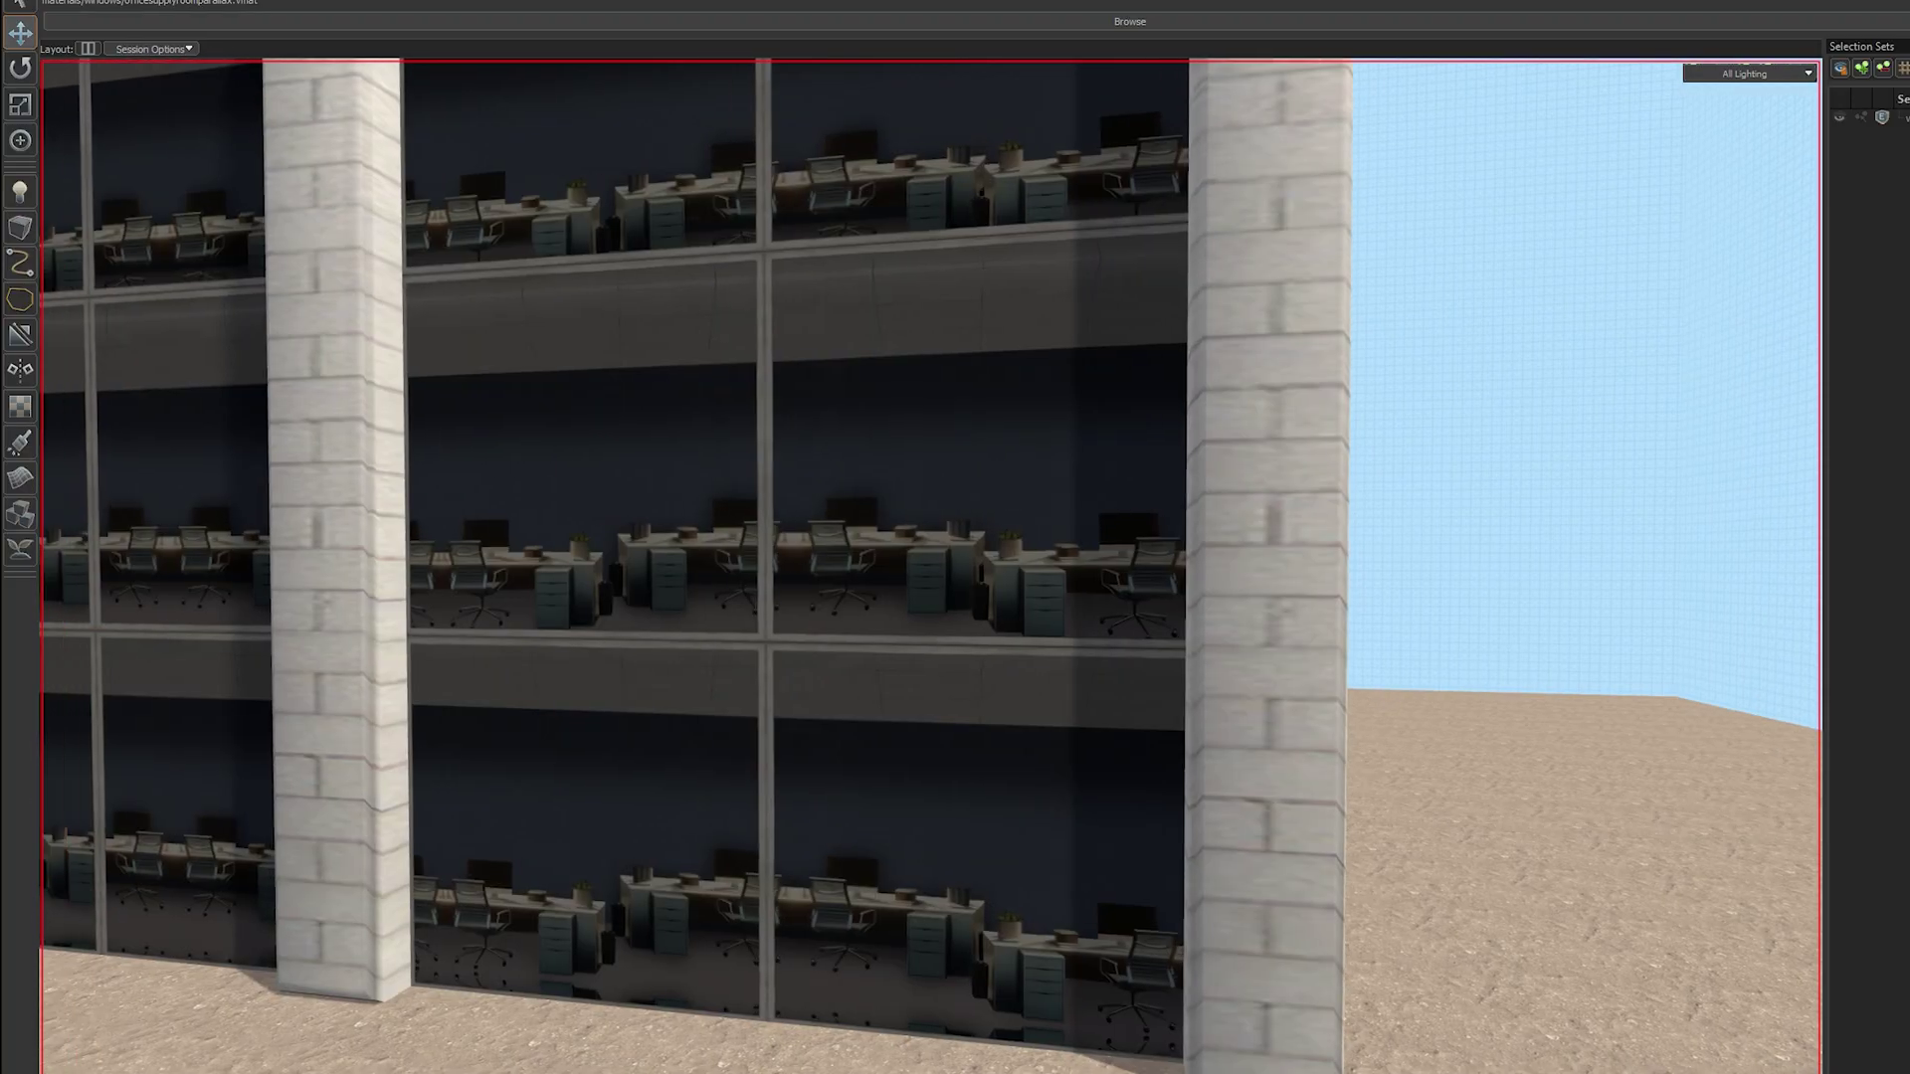
key(a)
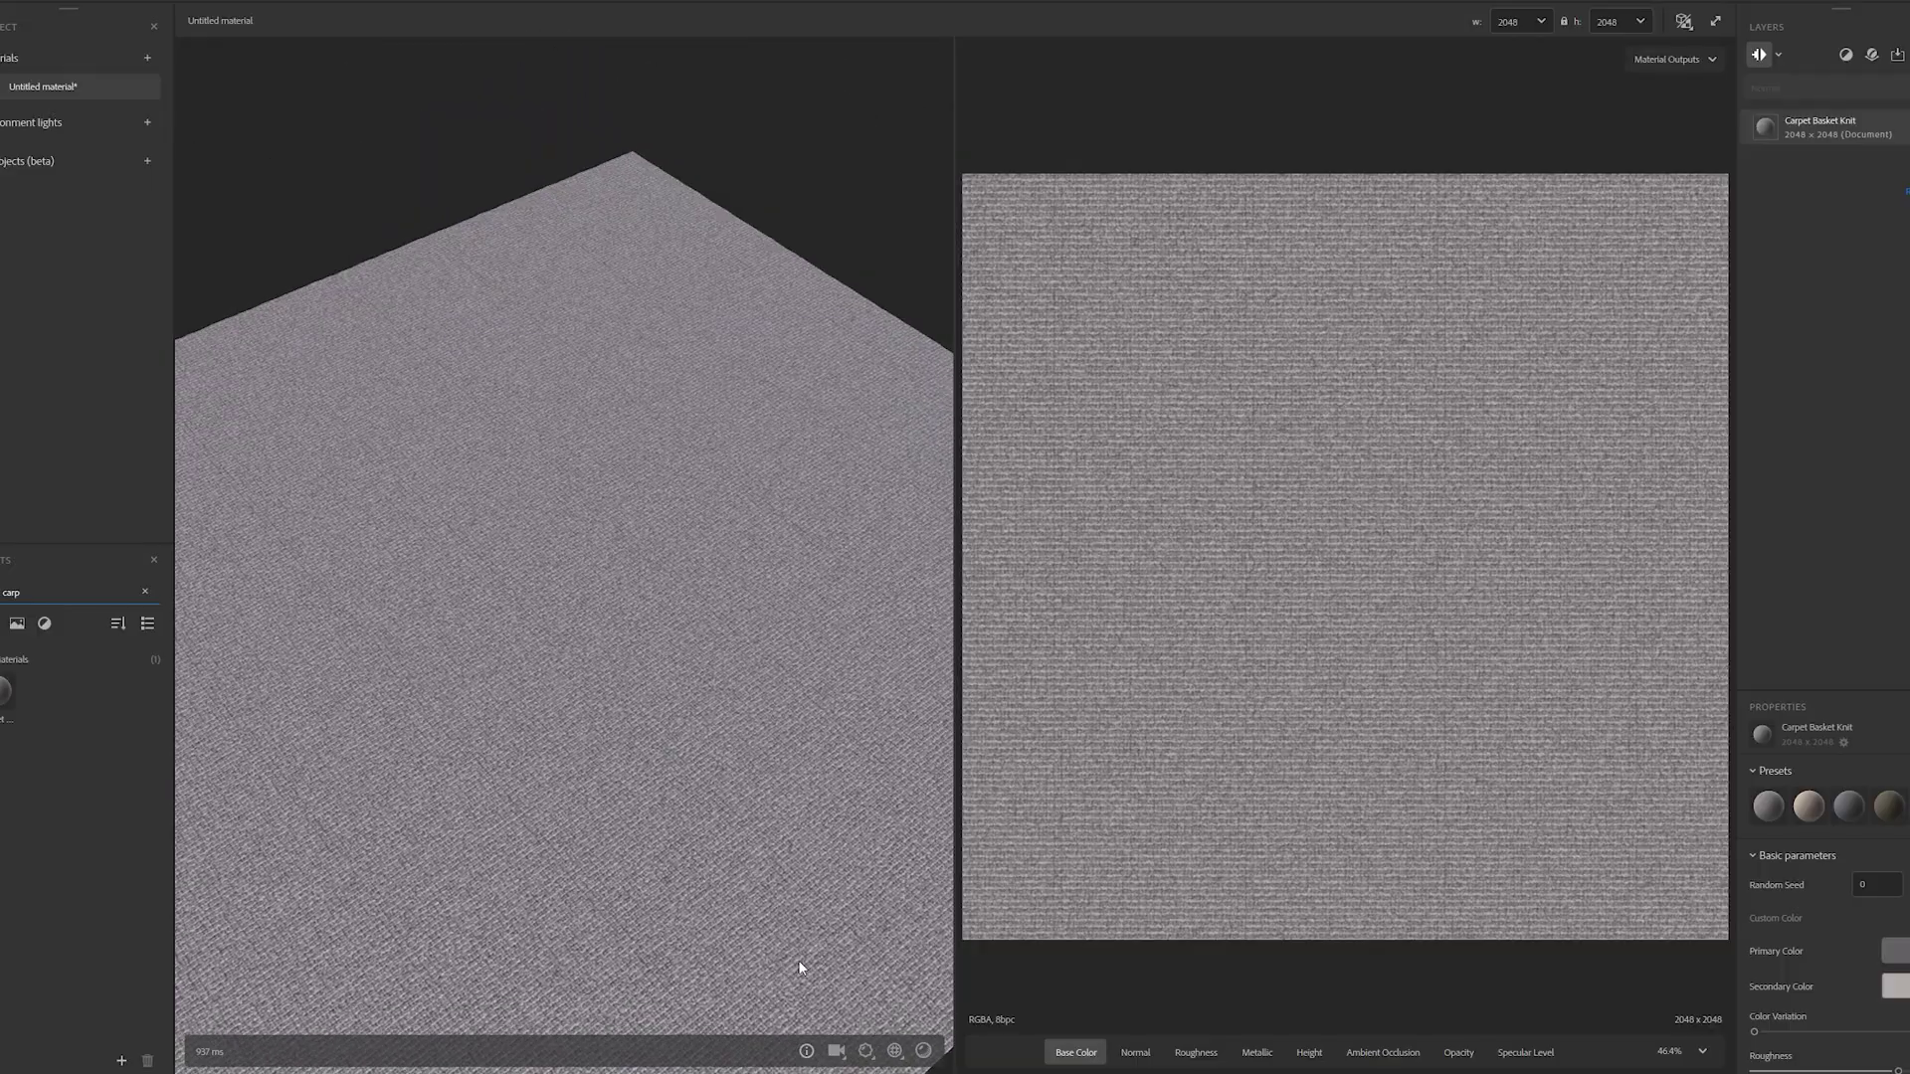
scroll(786, 934, down, 5)
scroll(746, 895, up, 6)
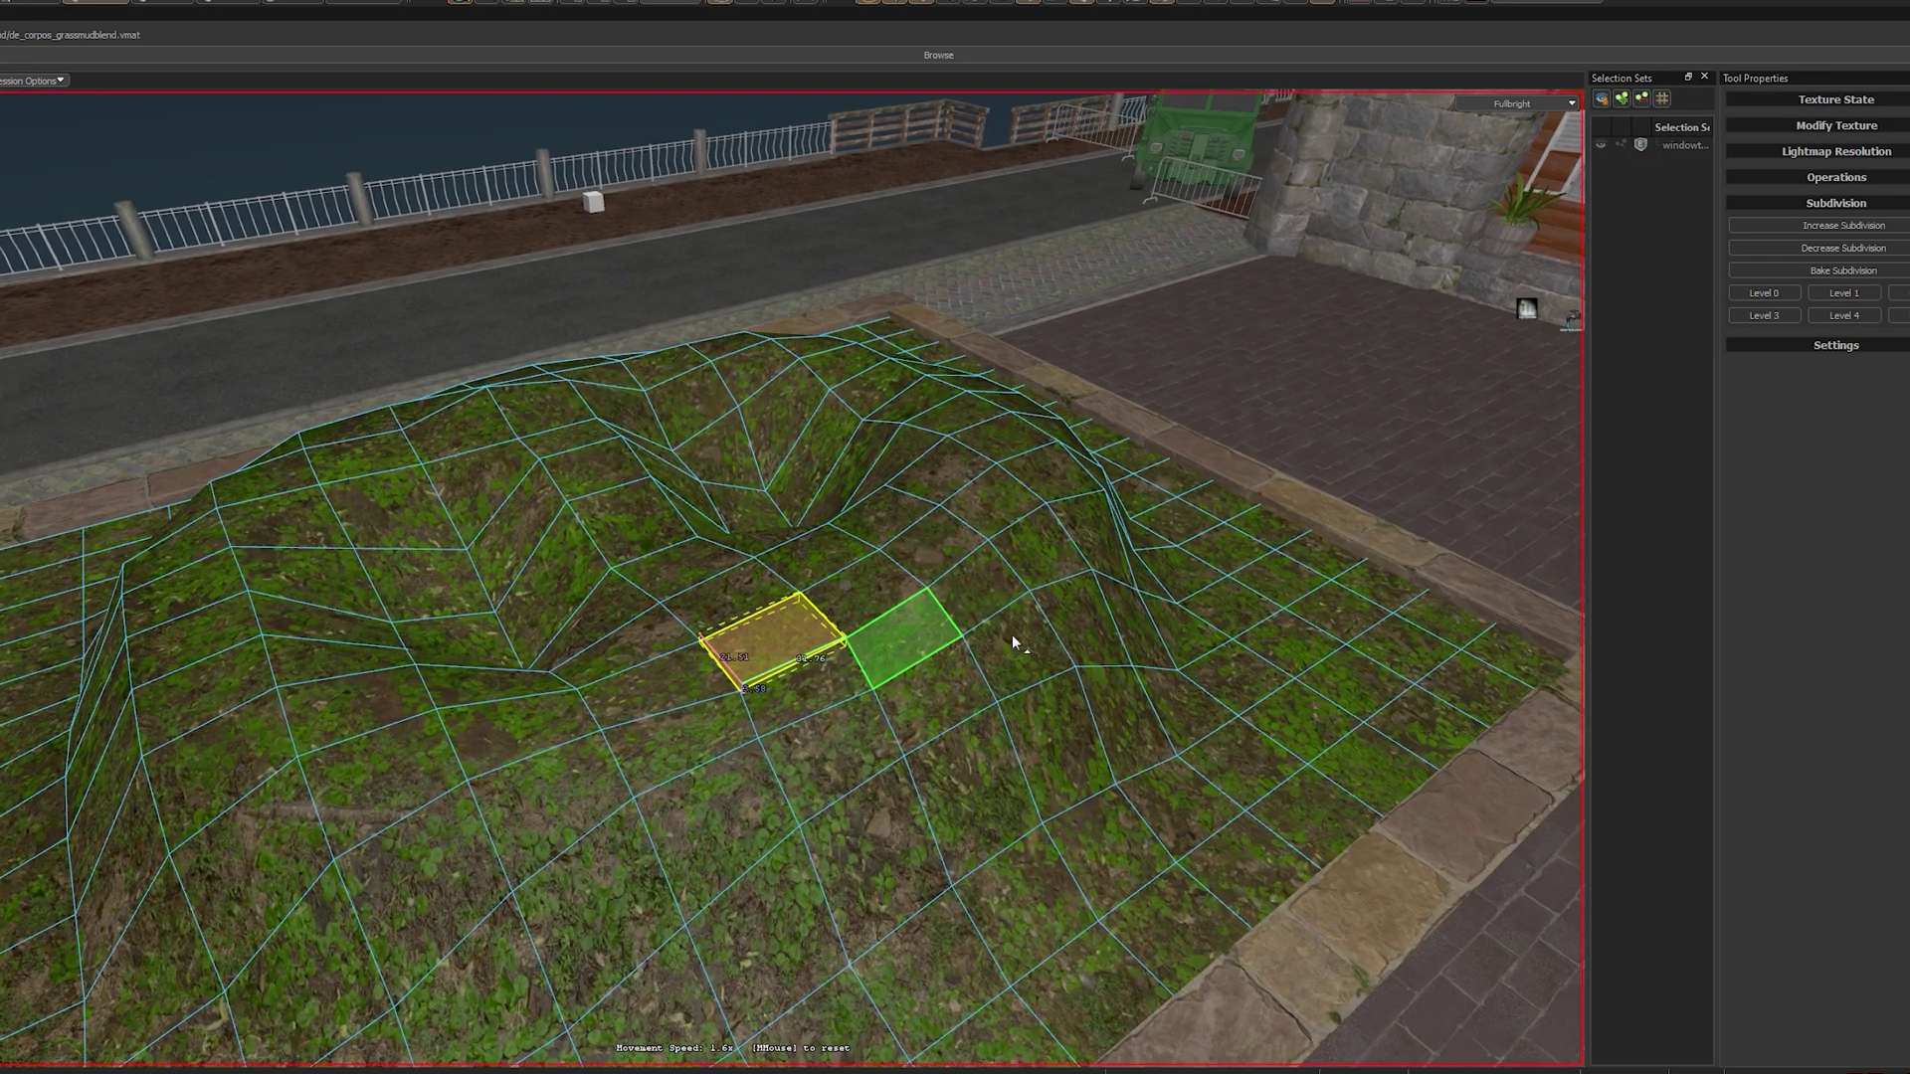
In Hammer, examine the terrain mound's subdivided mesh and its blended grass and mud materials from several angles.
right_drag(1011, 634, 787, 655)
scroll(788, 655, up, 2)
scroll(753, 578, down, 3)
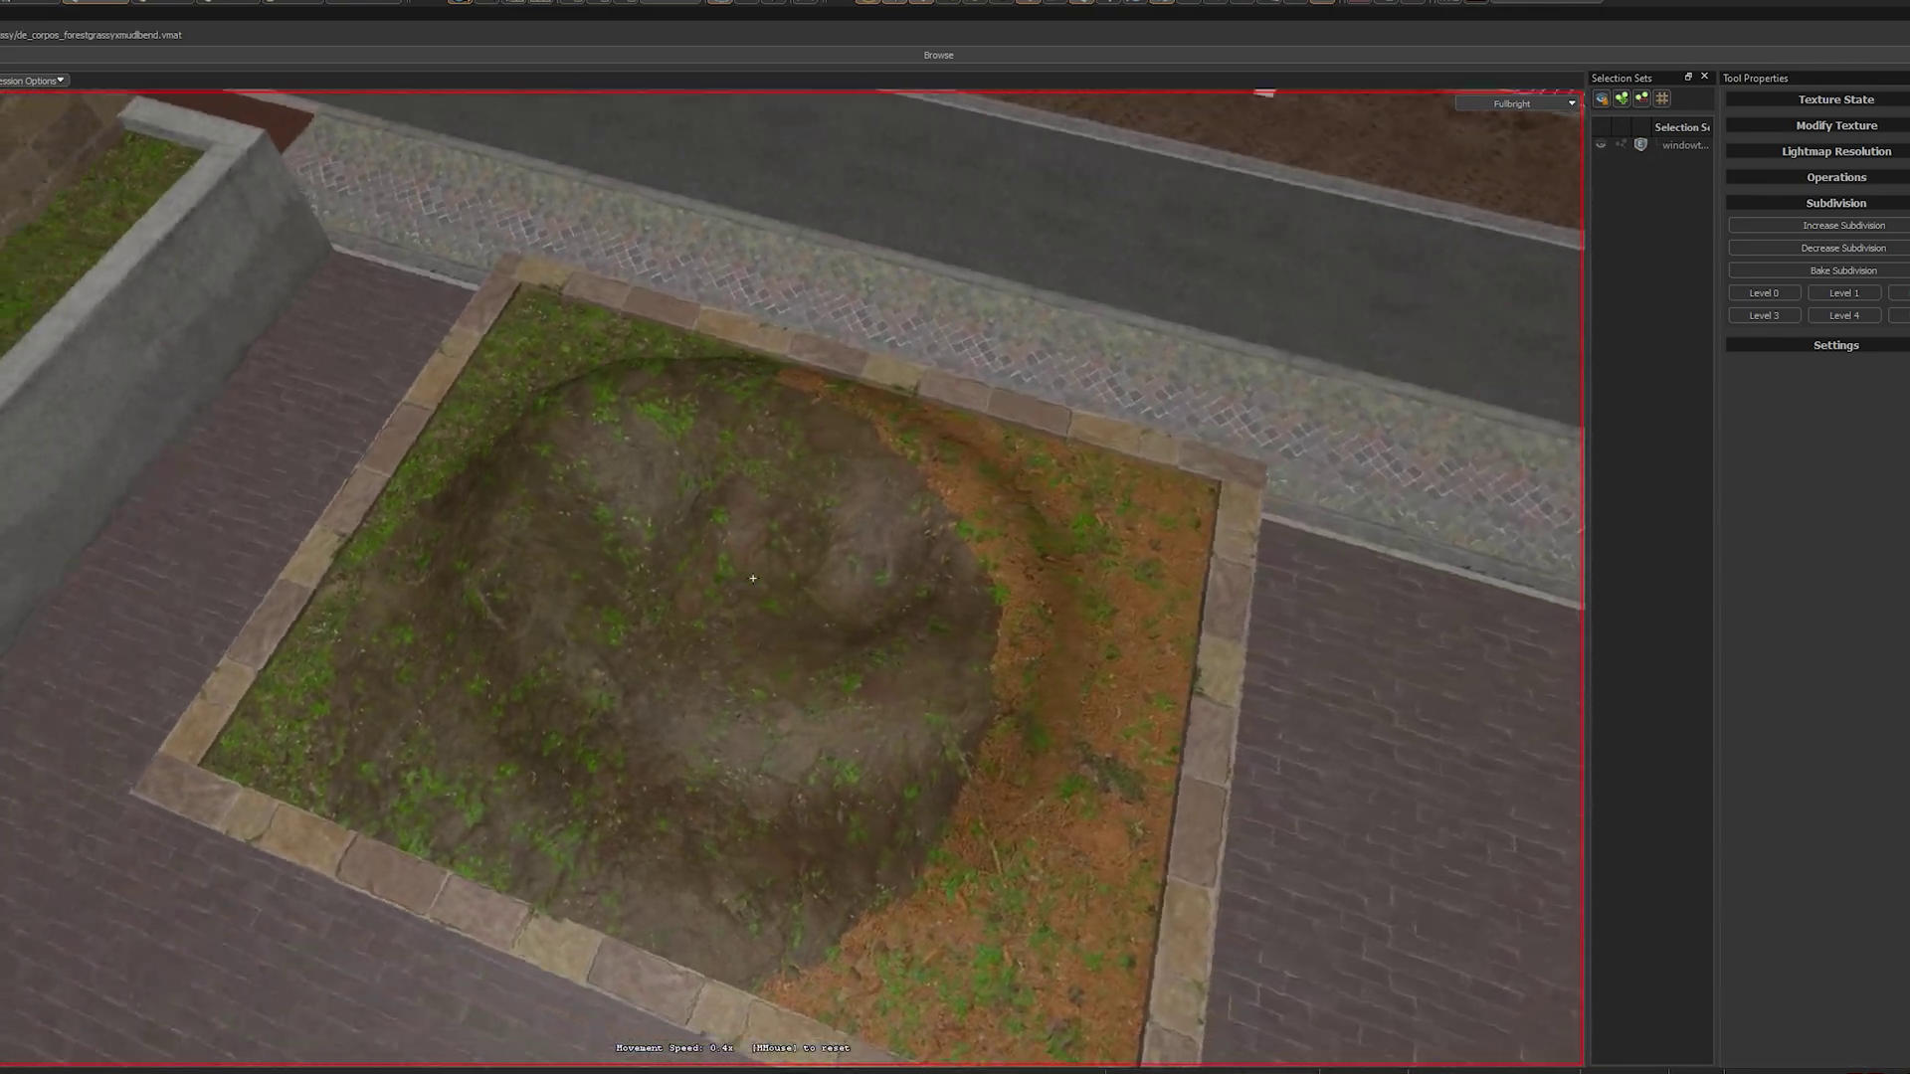
right_drag(753, 578, 753, 578)
scroll(753, 578, down, 3)
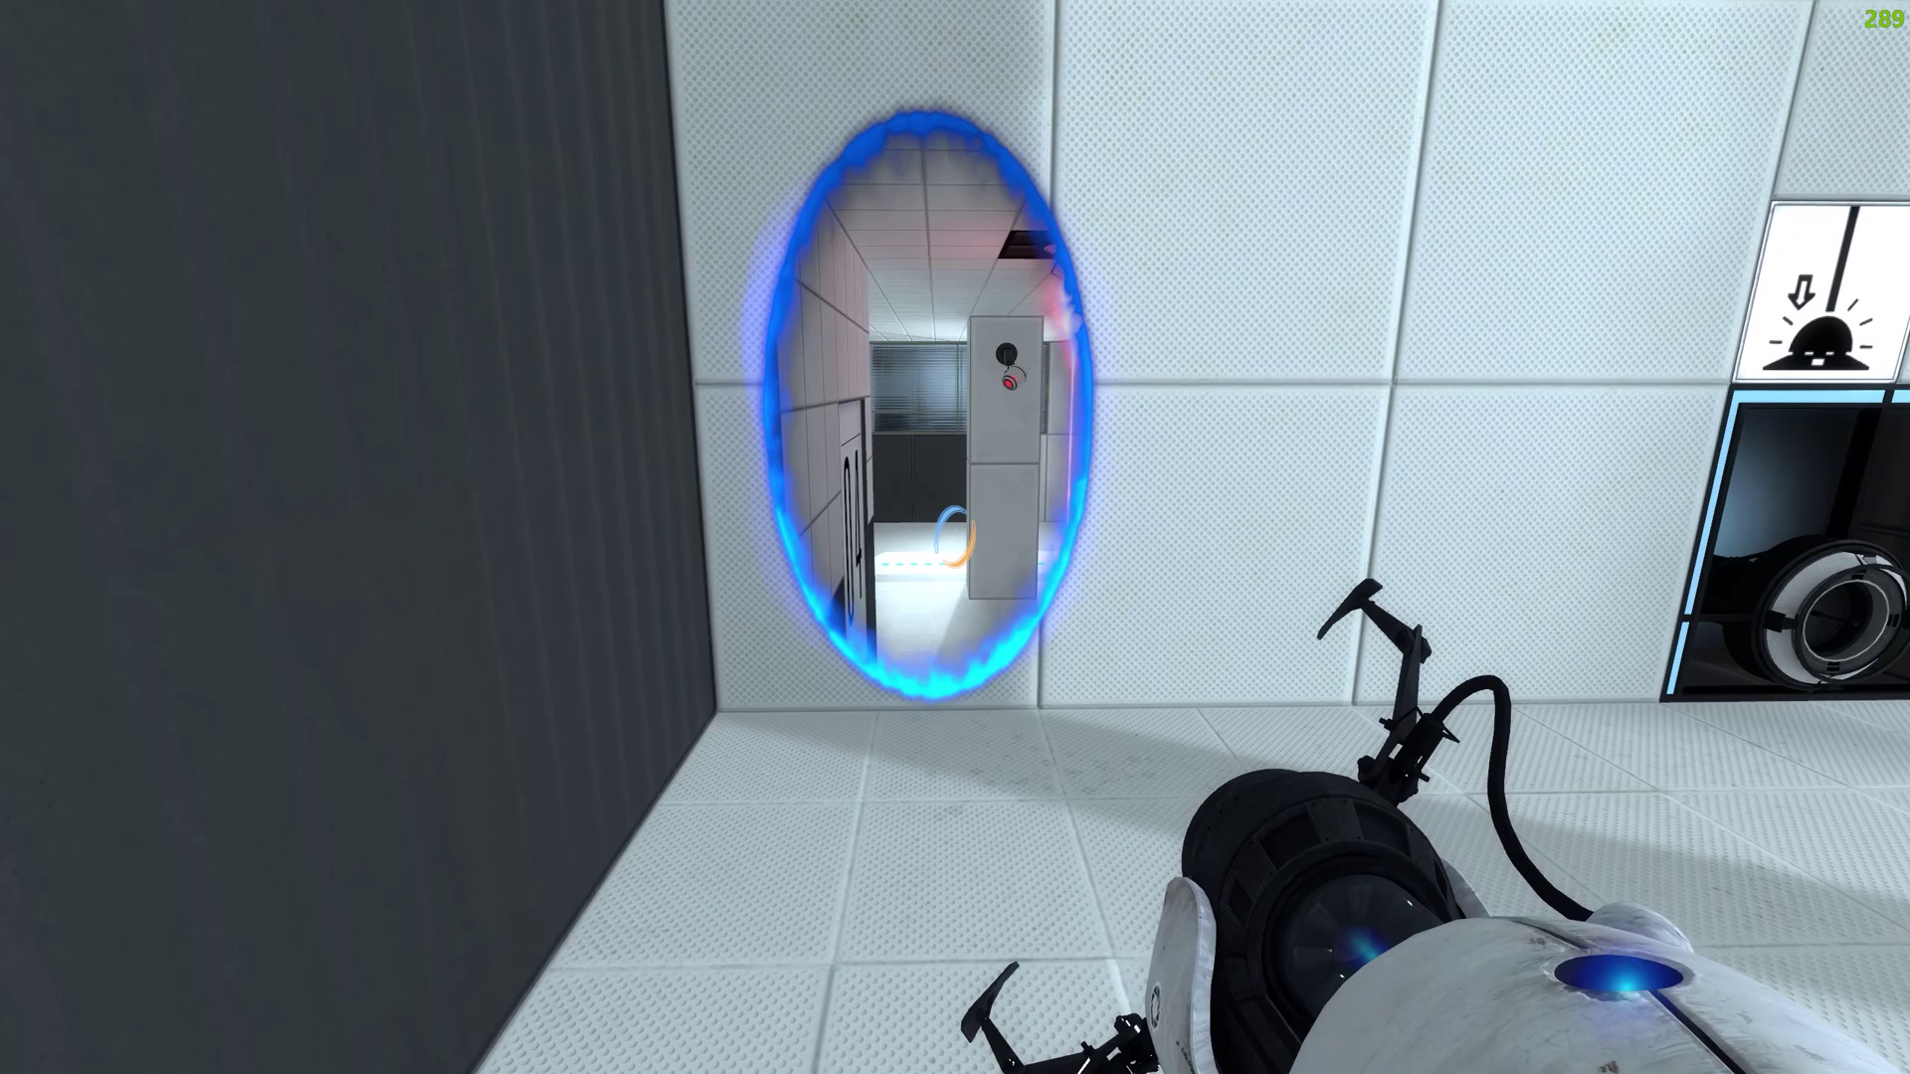
key(w)
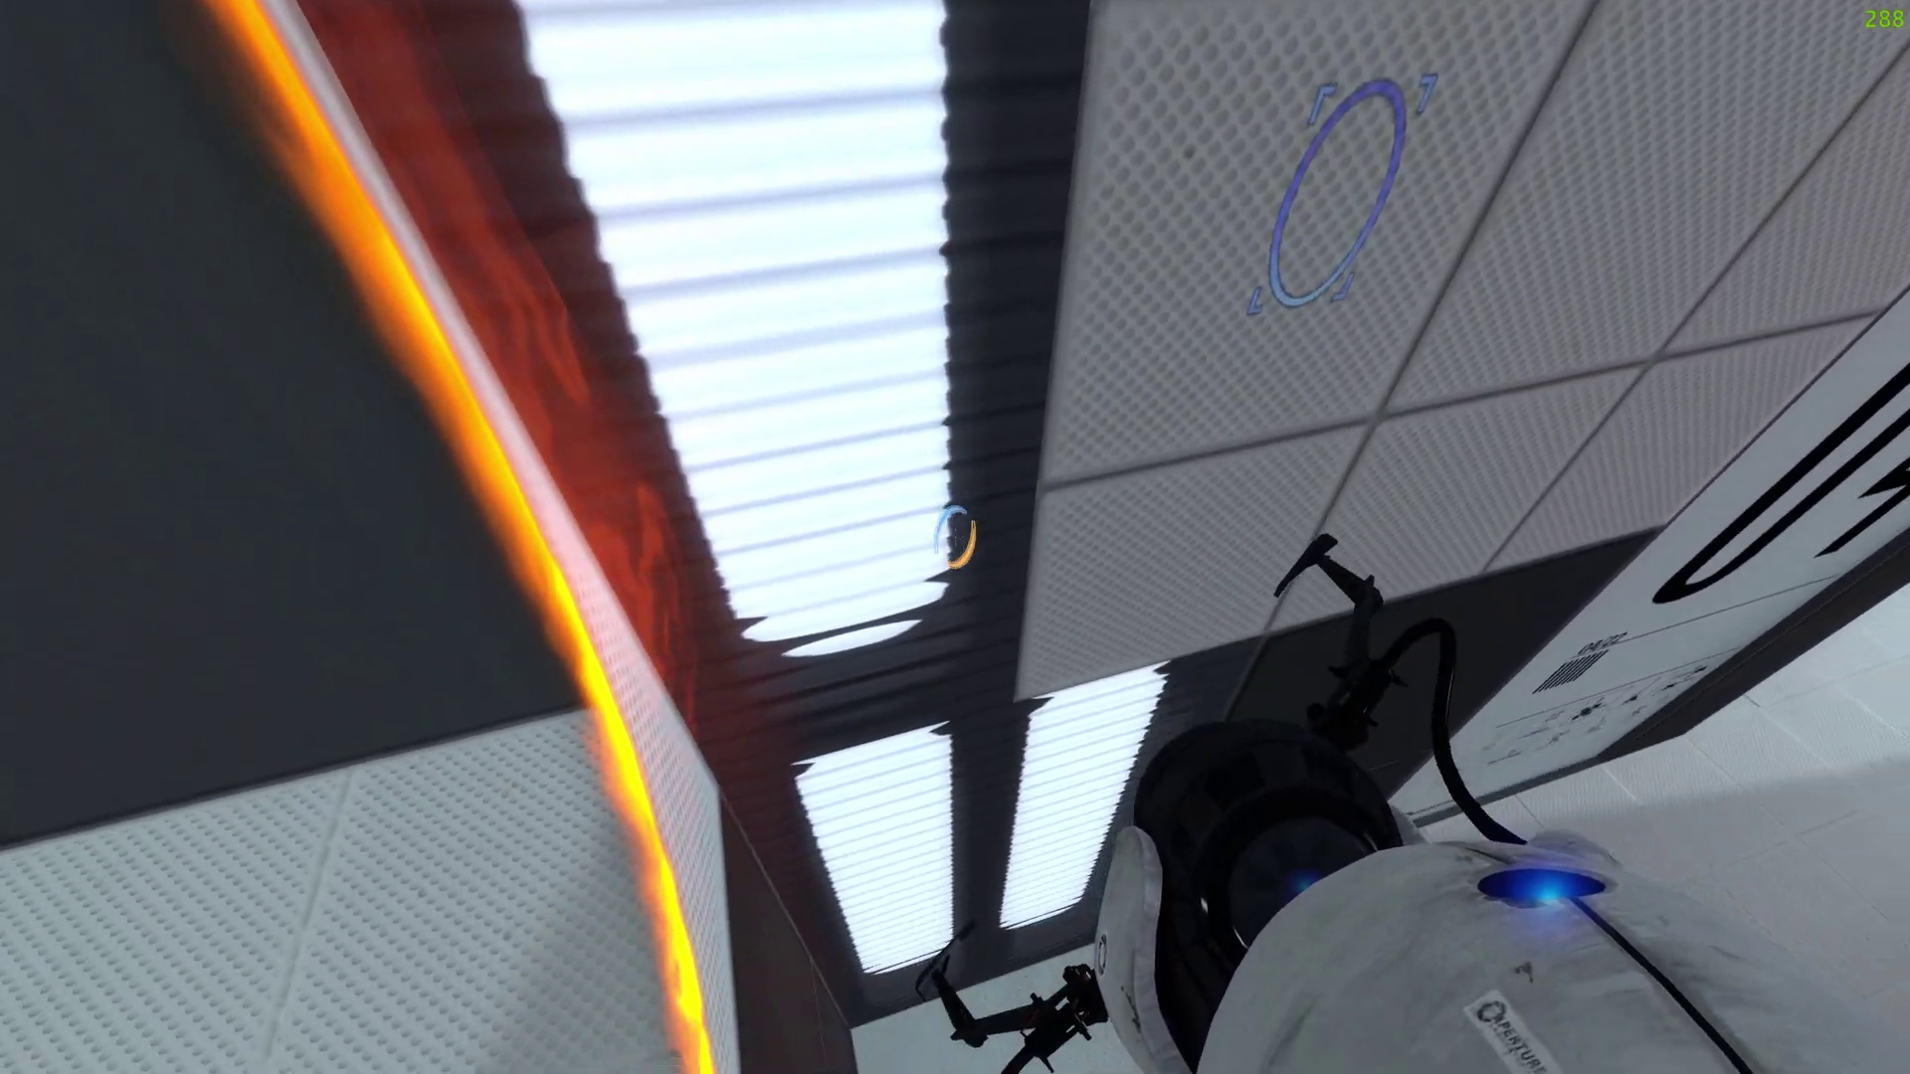